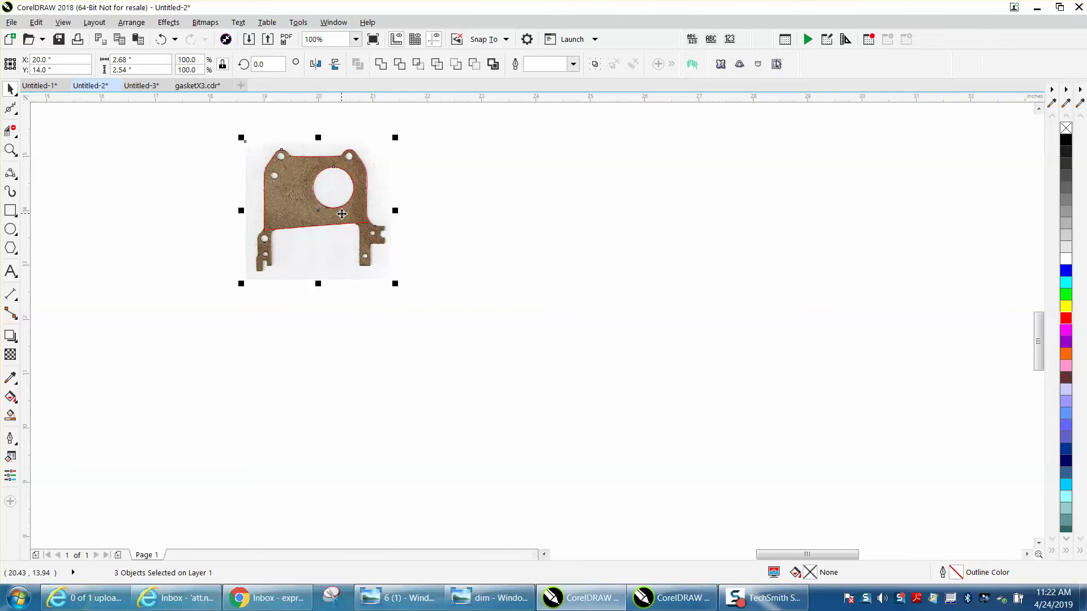
In the Untitled-3 document, draw a circle beside the dimensioned gasket image and set its diameter to 0.75 inch.
click(151, 86)
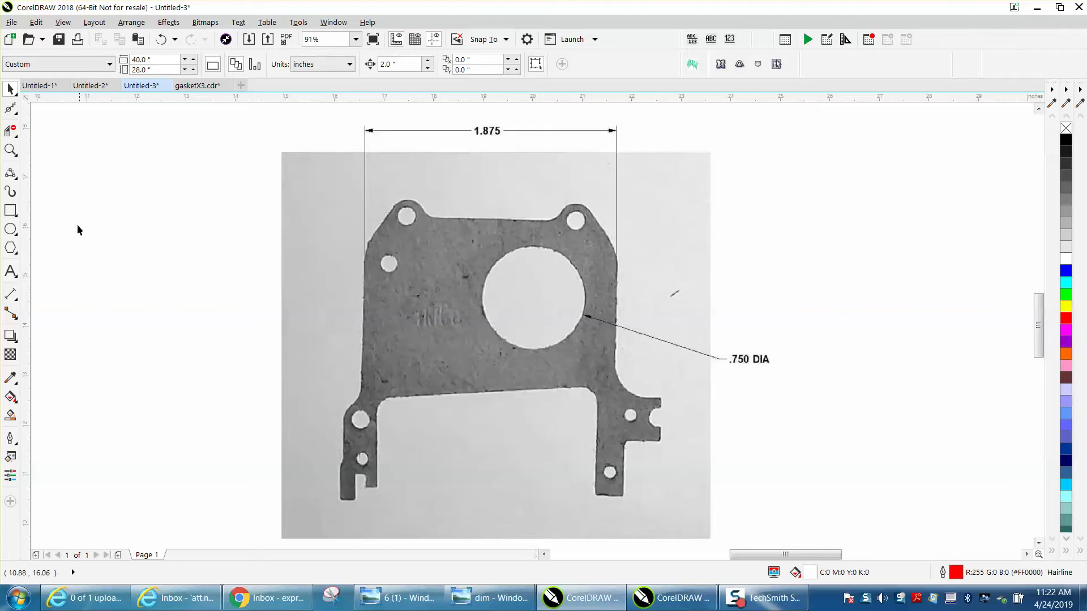
click(10, 228)
drag(286, 224, 231, 248)
click(138, 60)
text(.75)
key(Return)
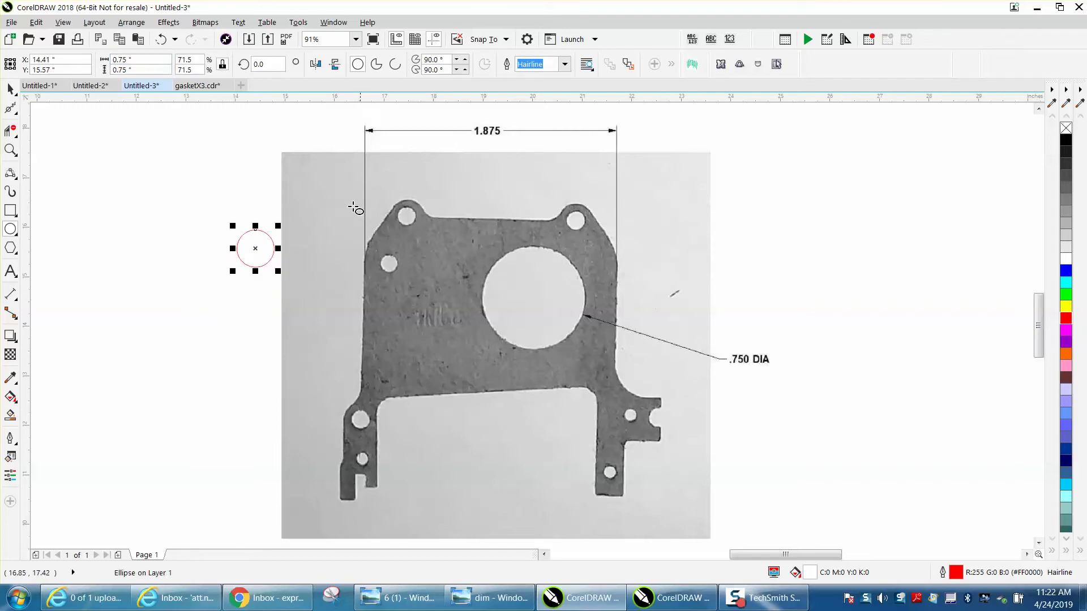
Place the circle inside the gasket's large hole and remove its fill.
drag(255, 249, 527, 307)
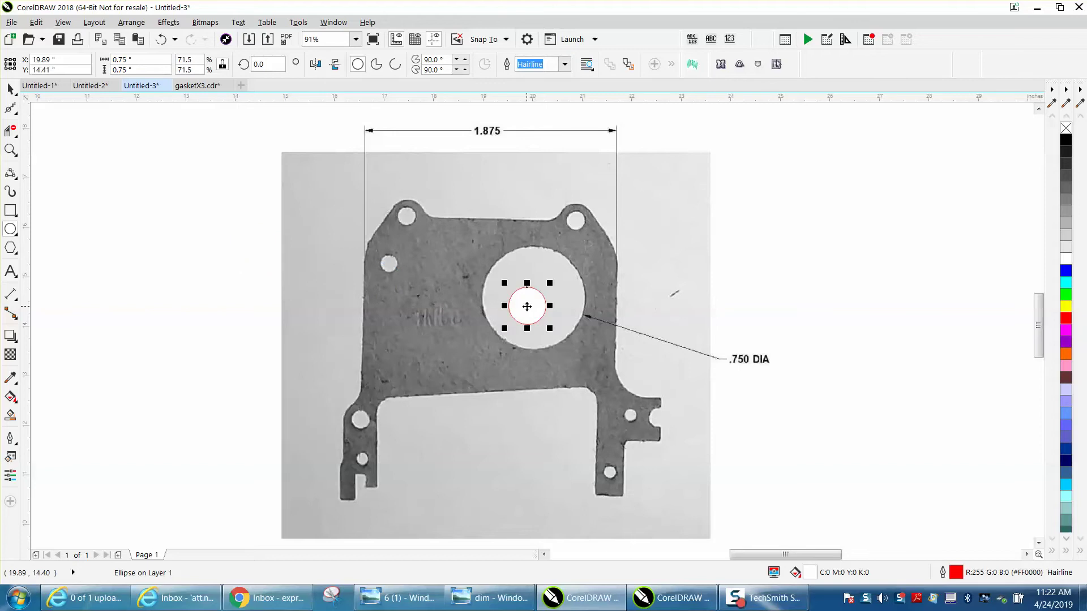
click(1066, 128)
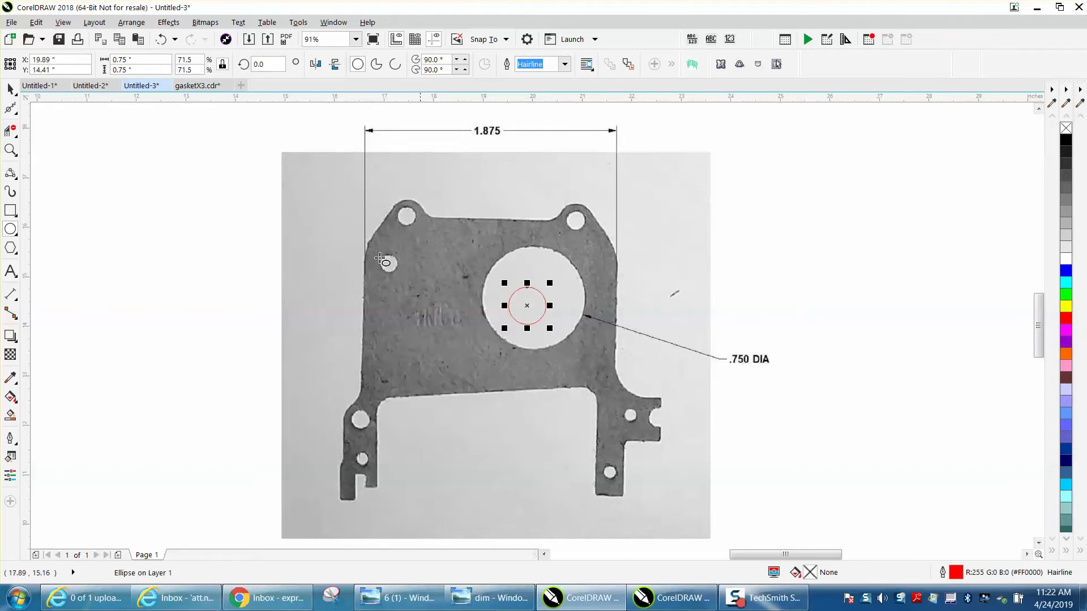
Shrink the gasket bitmap proportionally to about 38.4% and move it so its large hole lies roughly under the red circle.
click(489, 191)
scroll(490, 192, down, 2)
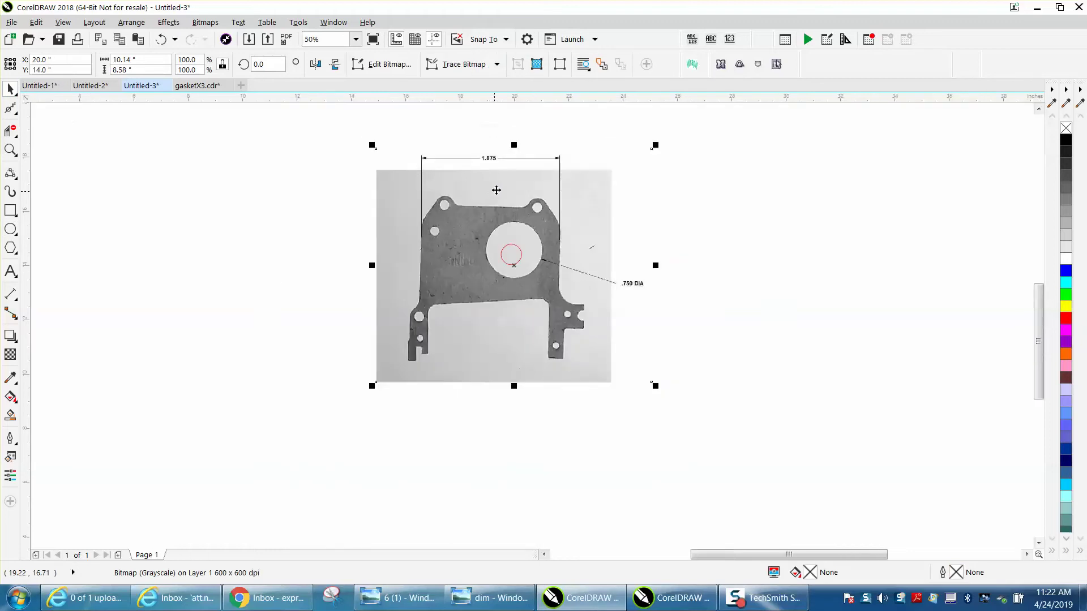
drag(656, 146, 485, 289)
drag(436, 334, 516, 264)
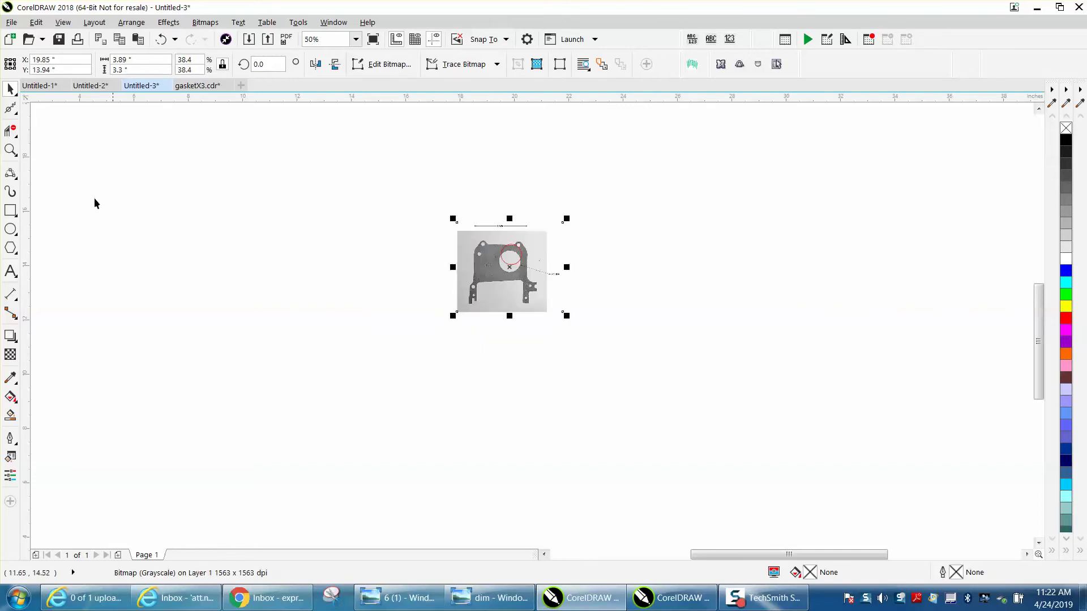
click(10, 150)
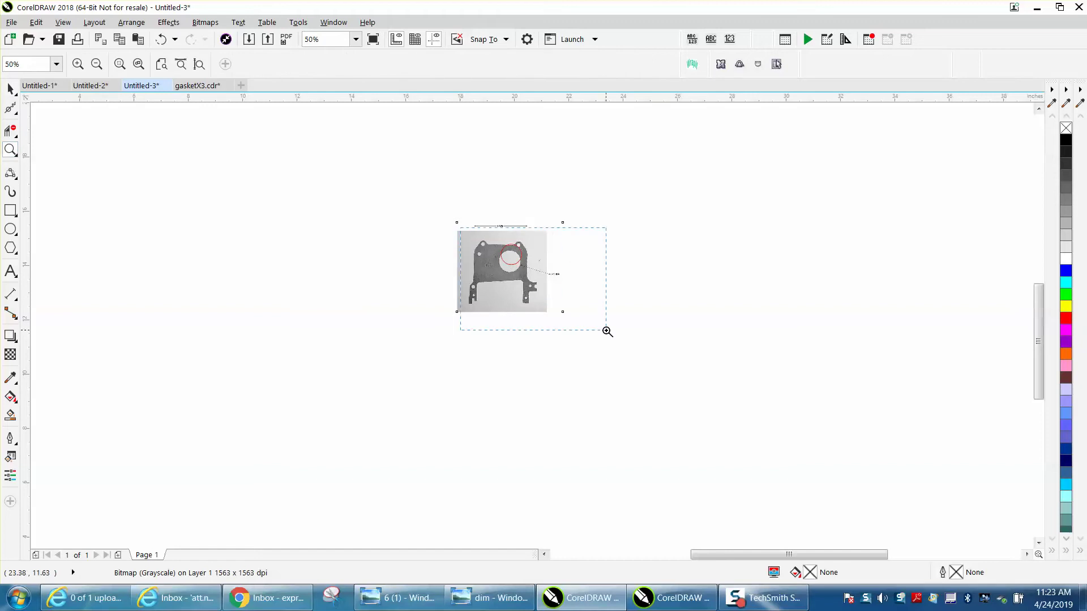
drag(589, 321, 481, 225)
click(11, 88)
drag(294, 207, 300, 188)
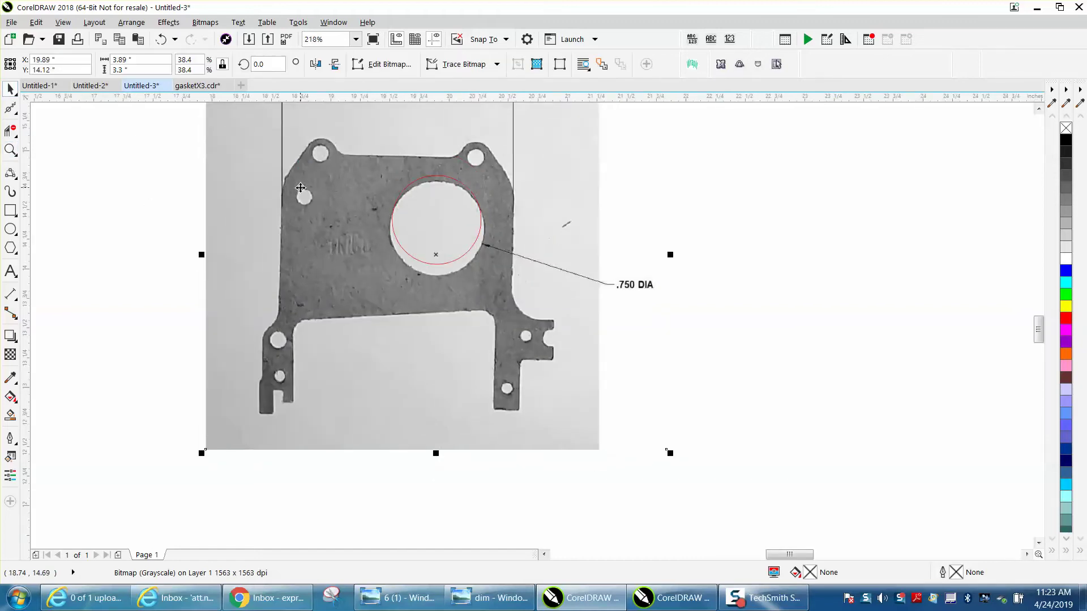
Set the document's nudge distance to .001 inch.
click(163, 133)
click(394, 65)
text(.001)
Nudge the gasket bitmap upward until the top edge of its large hole meets the top of the red circle.
click(10, 149)
drag(373, 159, 525, 296)
click(11, 89)
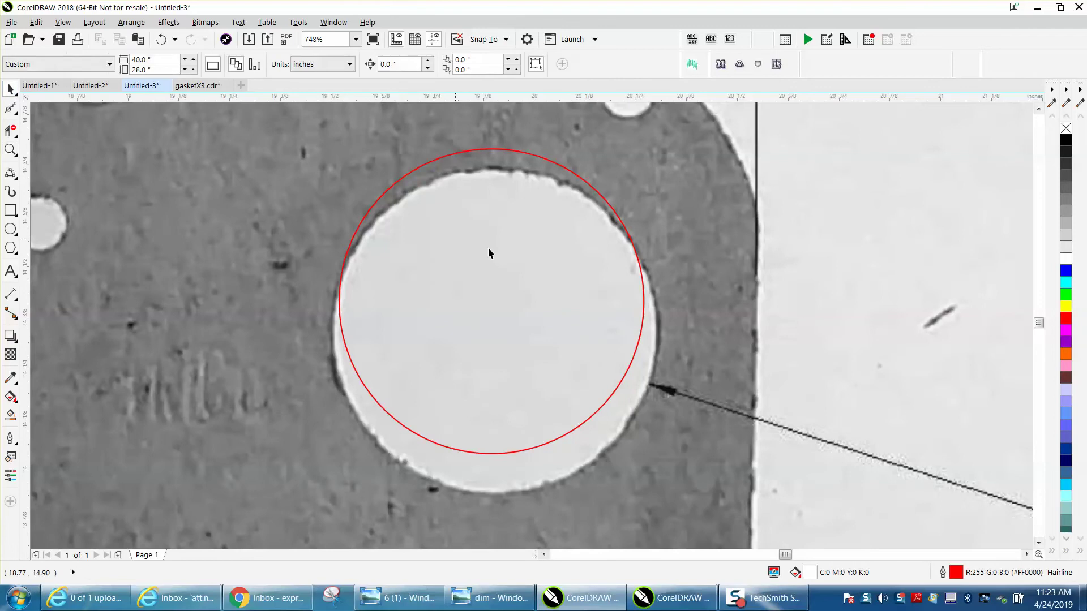
click(685, 327)
key(Page_Down)
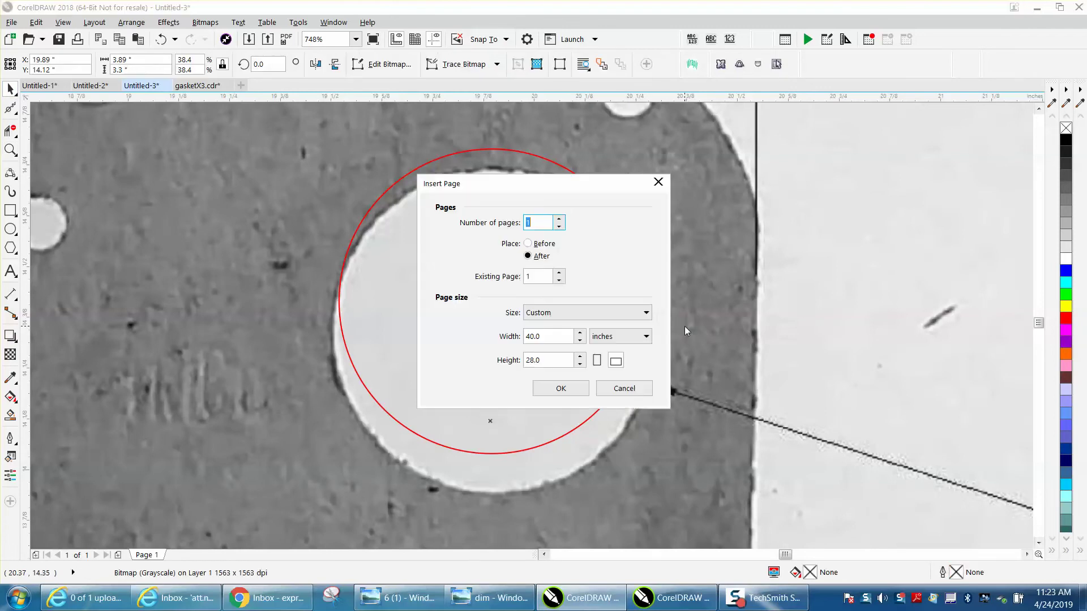
click(623, 387)
key(Up)
key(Up)
key(Up)
key(Up)
key(Up)
key(Up)
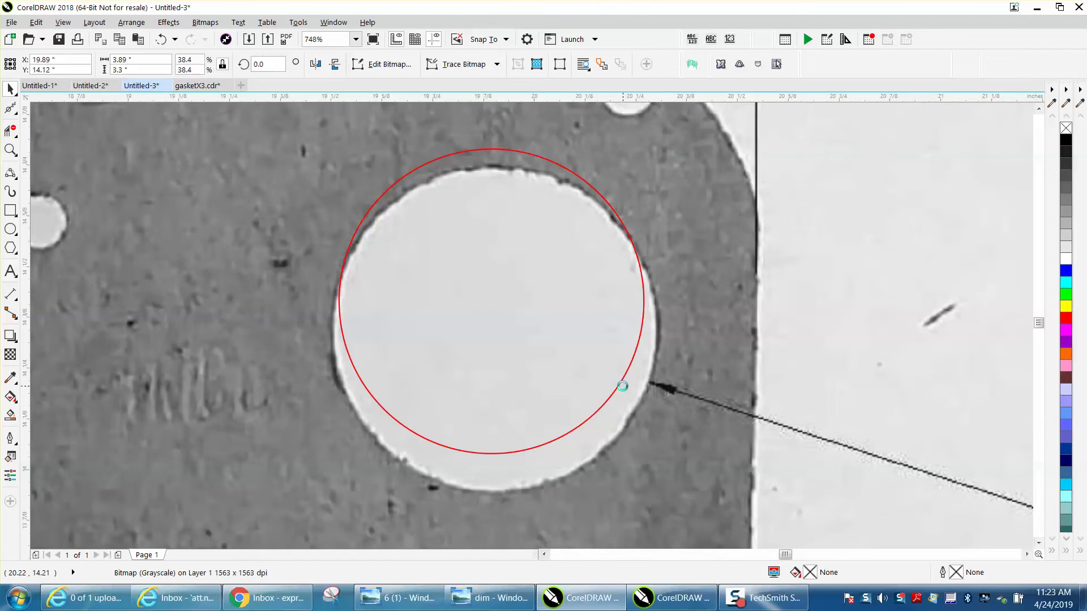
key(Up)
key(Up)
key(Up)
key(Up)
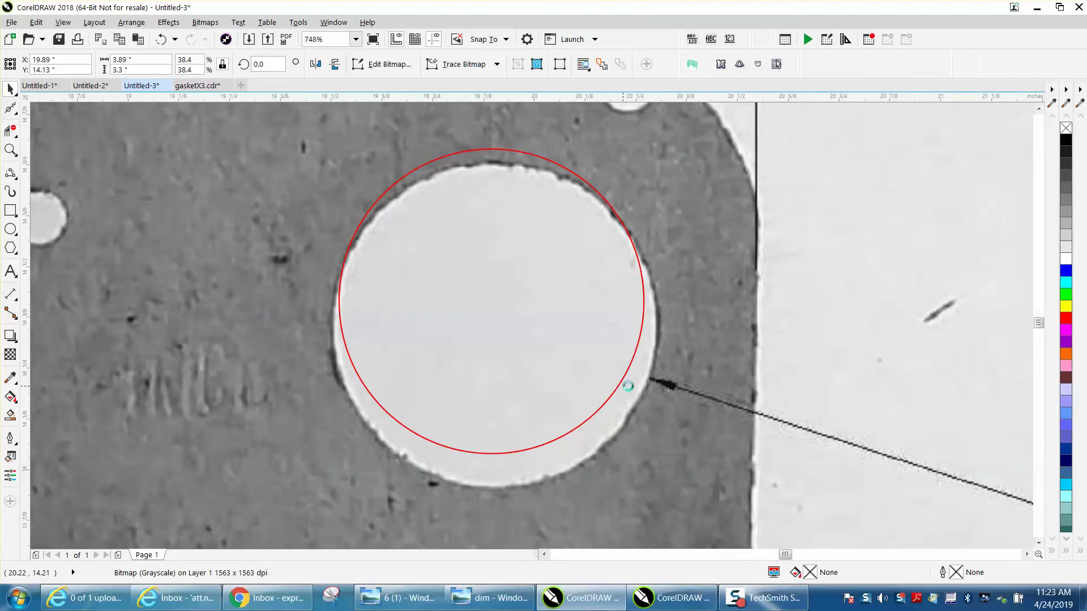
key(Up)
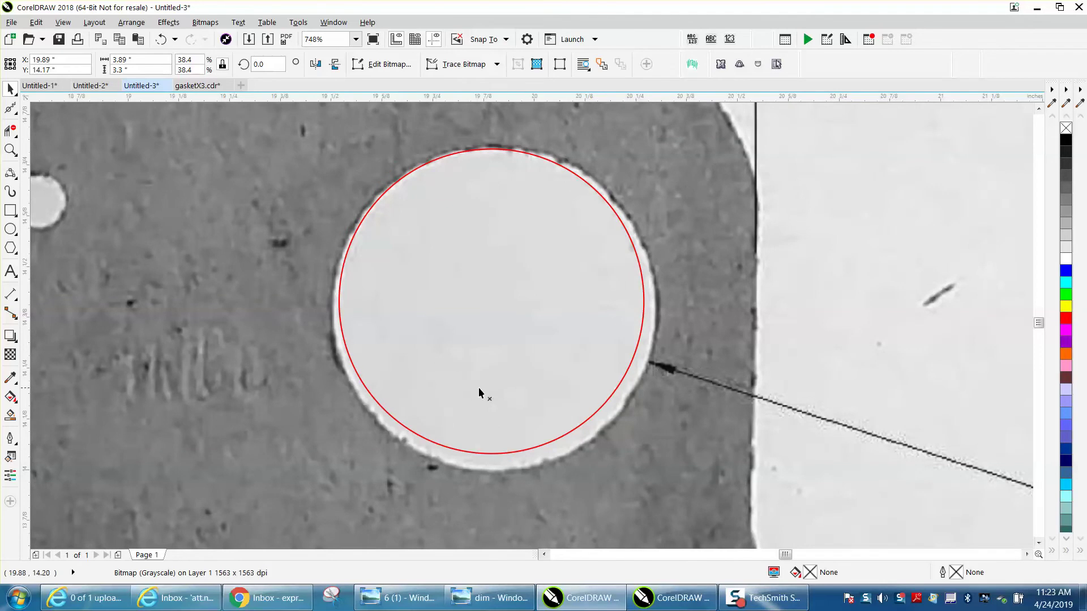
Scale the gasket bitmap proportionally to 36% so its large hole matches the 0.75-inch circle.
click(230, 155)
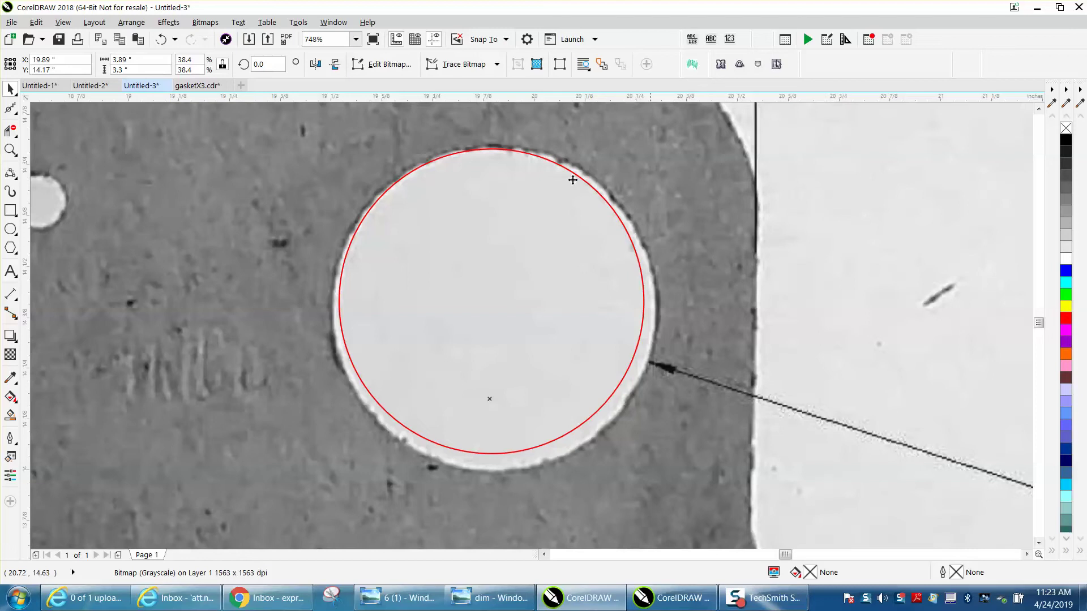
click(196, 59)
text(3)
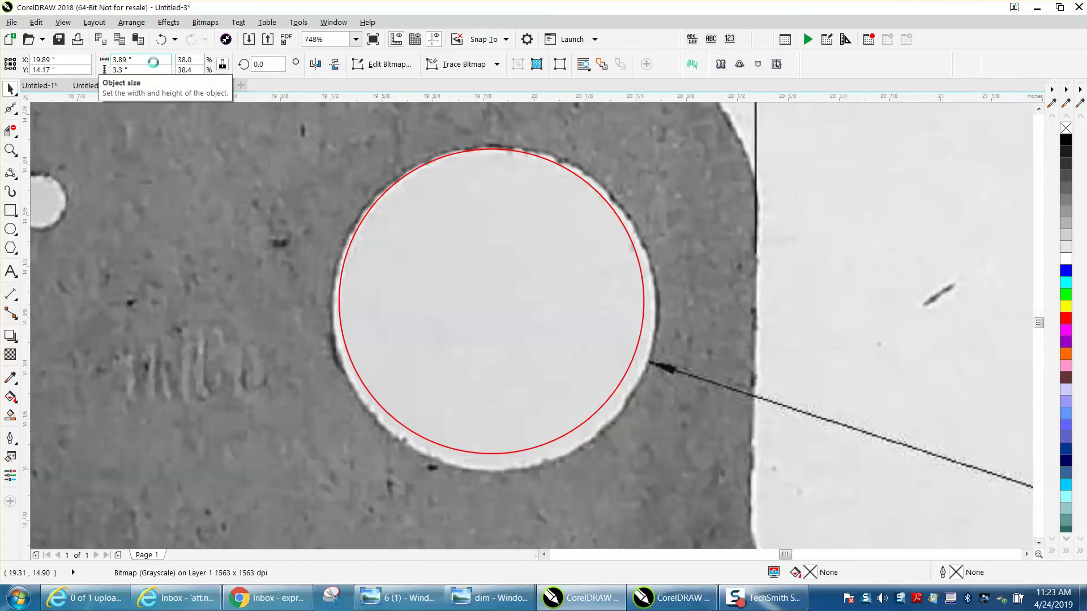
key(Return)
double_click(190, 60)
text(36)
key(Return)
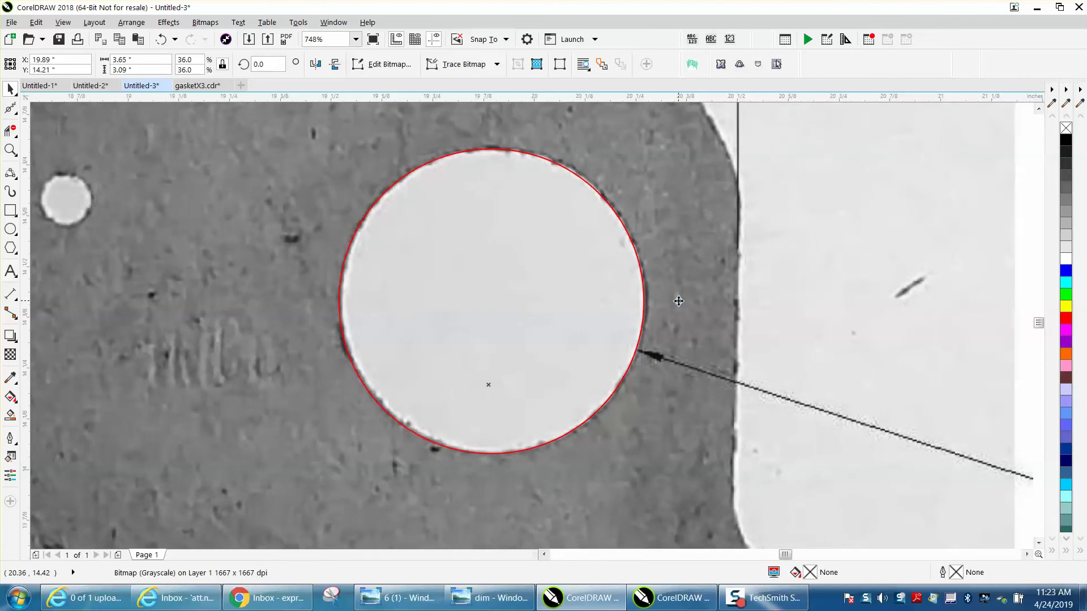
Measure the gasket body's width between its outer side edges with a dimension line, and delete that dimension.
scroll(679, 301, down, 2)
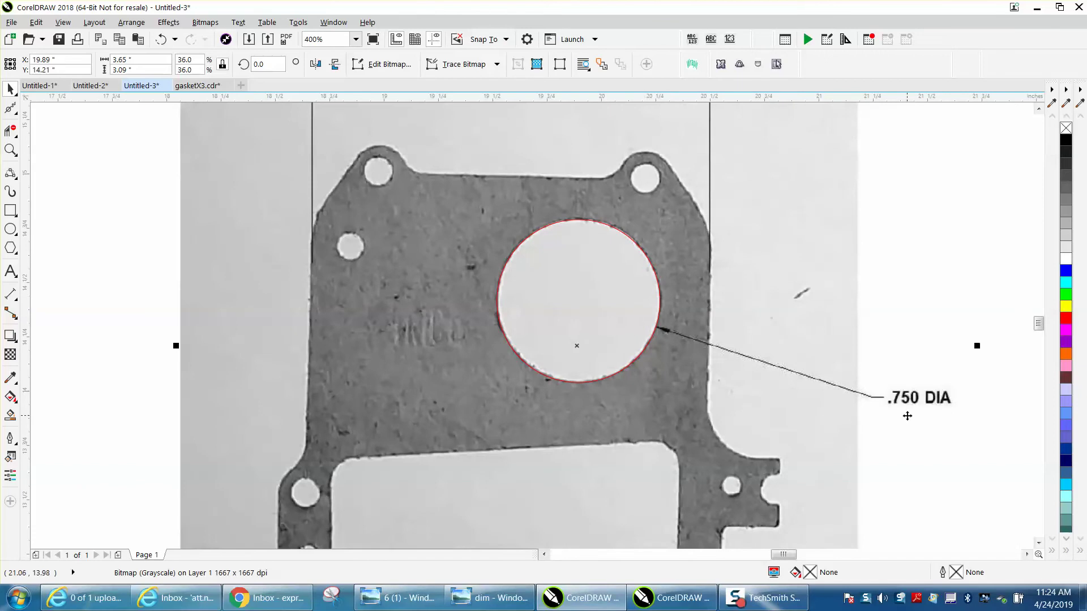
scroll(837, 402, down, 2)
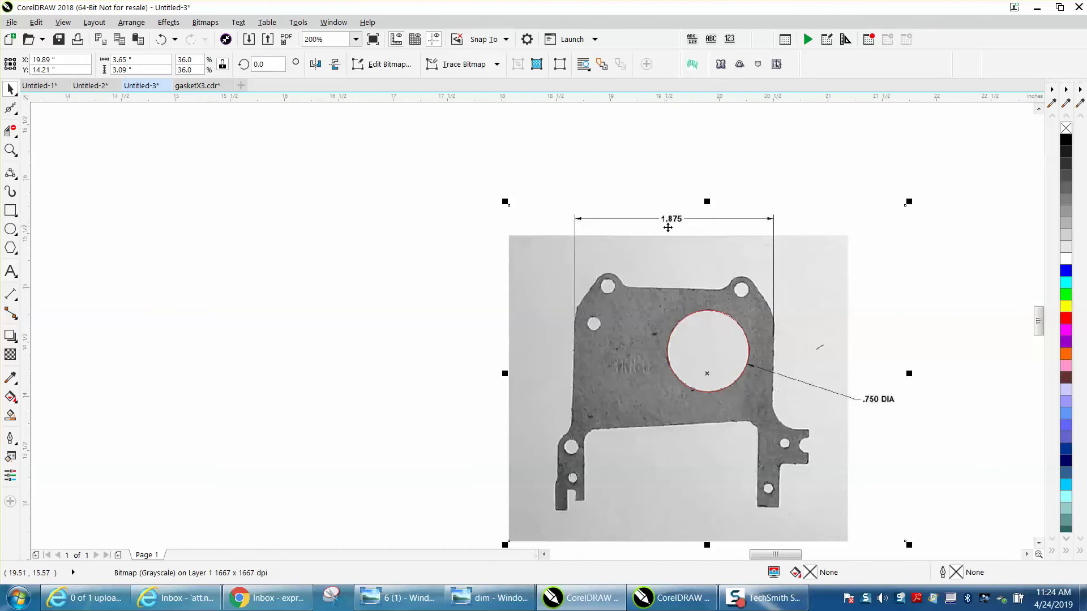
click(10, 150)
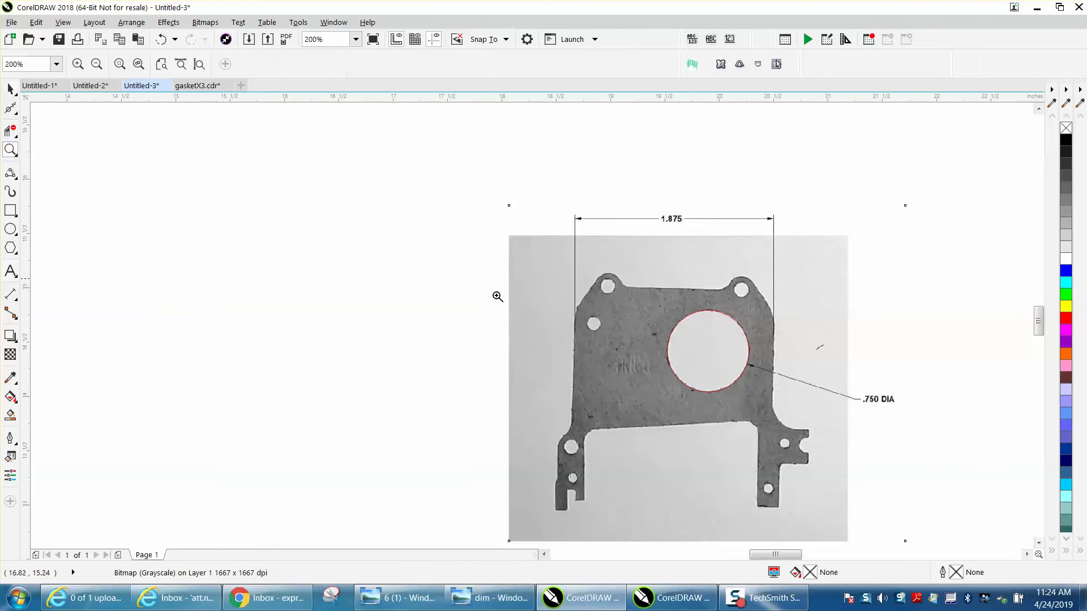
drag(513, 293, 885, 456)
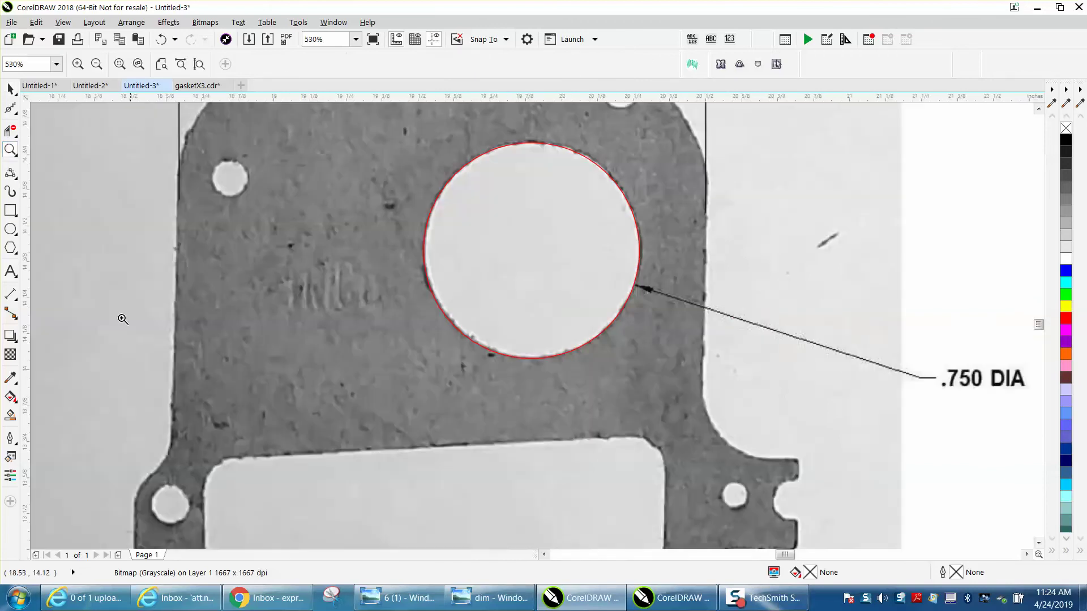
click(15, 304)
click(54, 294)
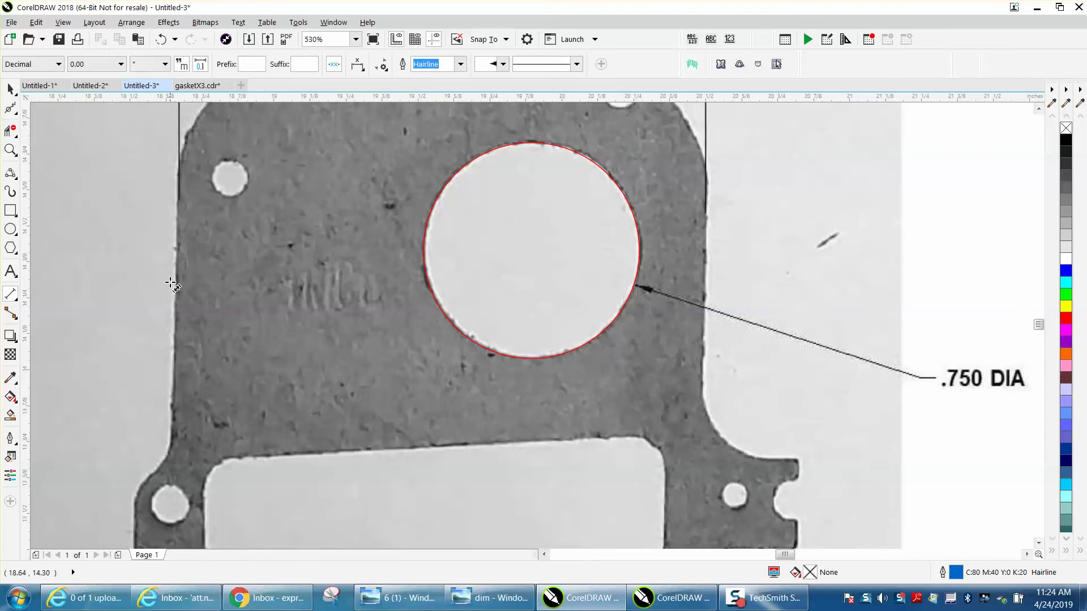
drag(177, 258, 705, 260)
click(705, 261)
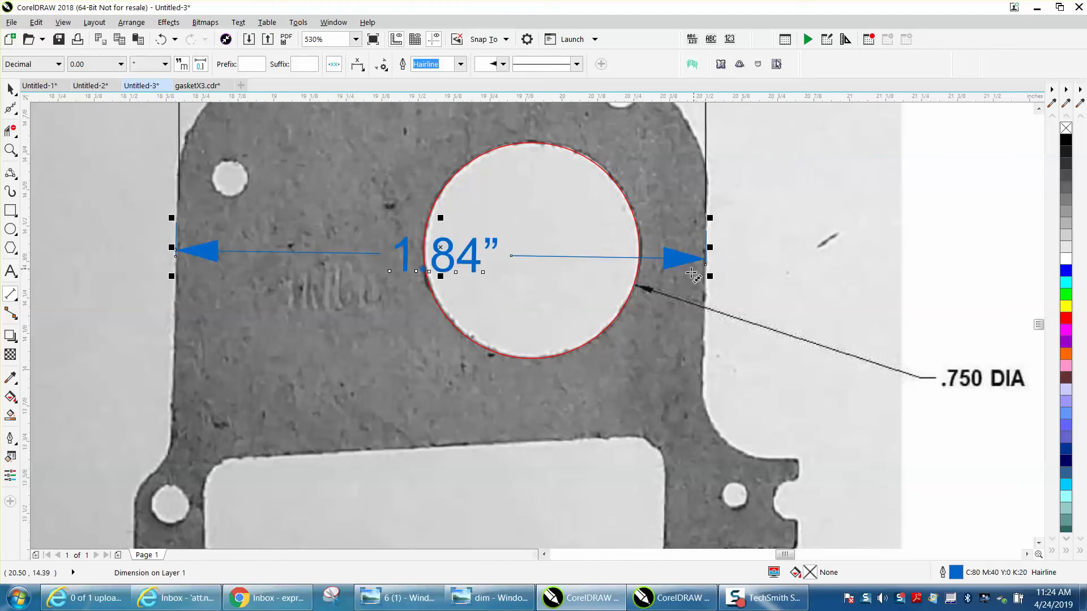
click(17, 151)
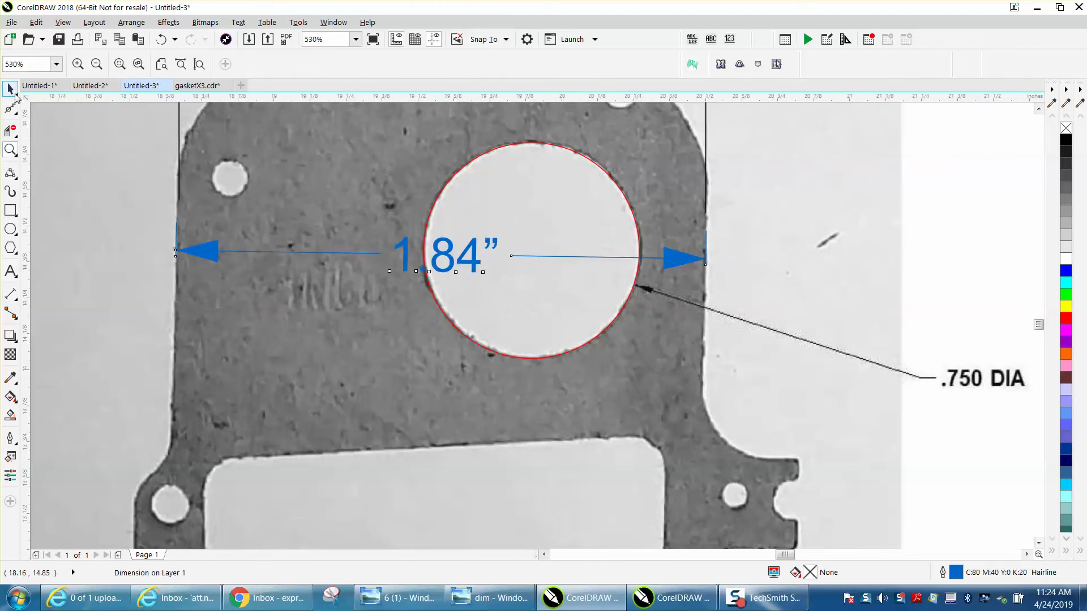
click(15, 97)
click(10, 89)
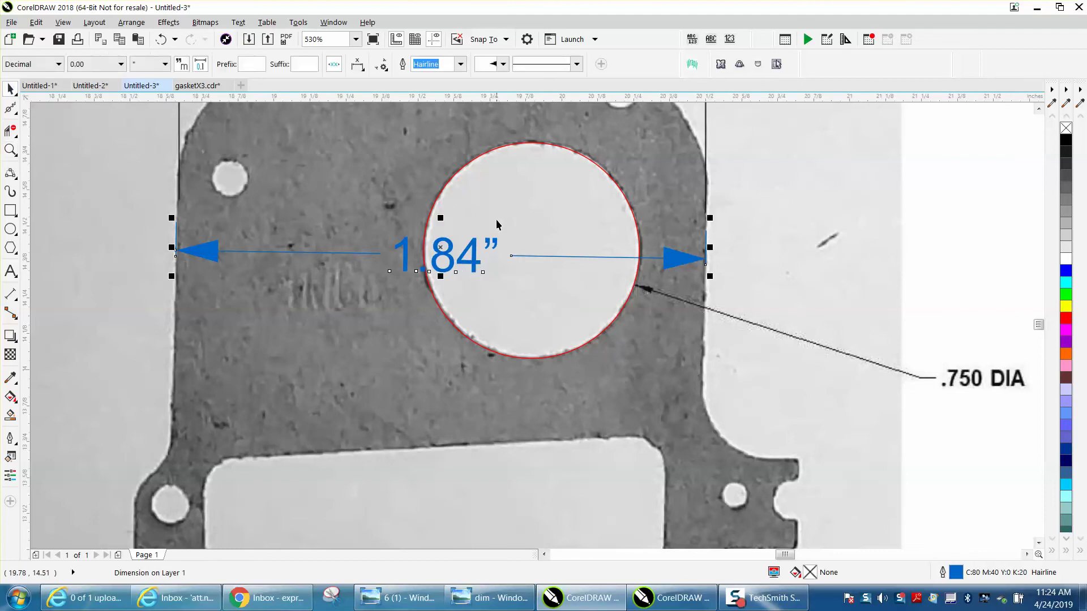
key(Delete)
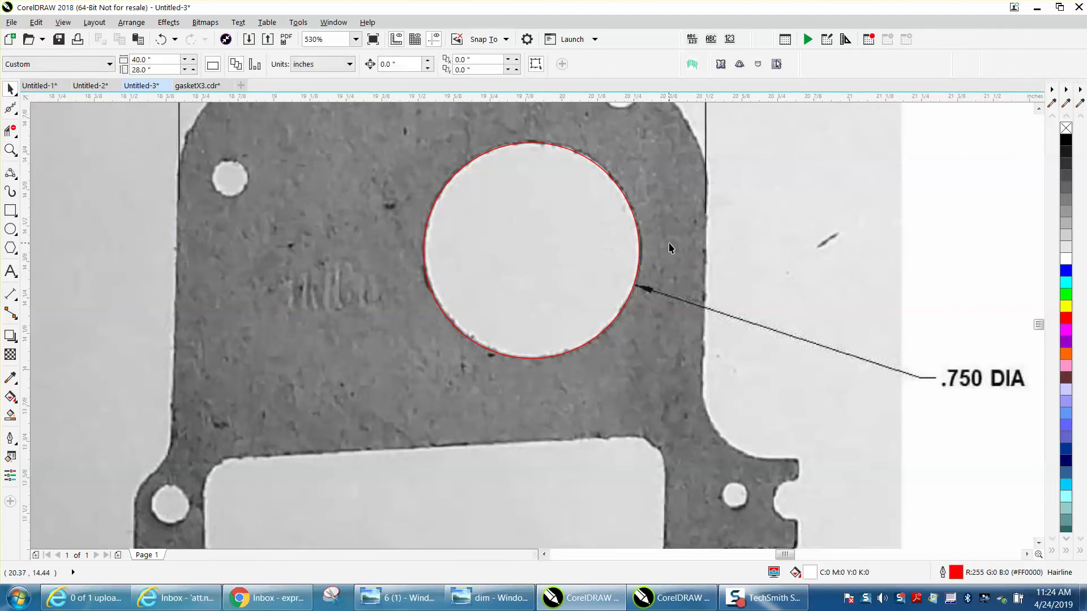
Scale the gasket bitmap proportionally to 36.5%.
click(670, 248)
click(177, 59)
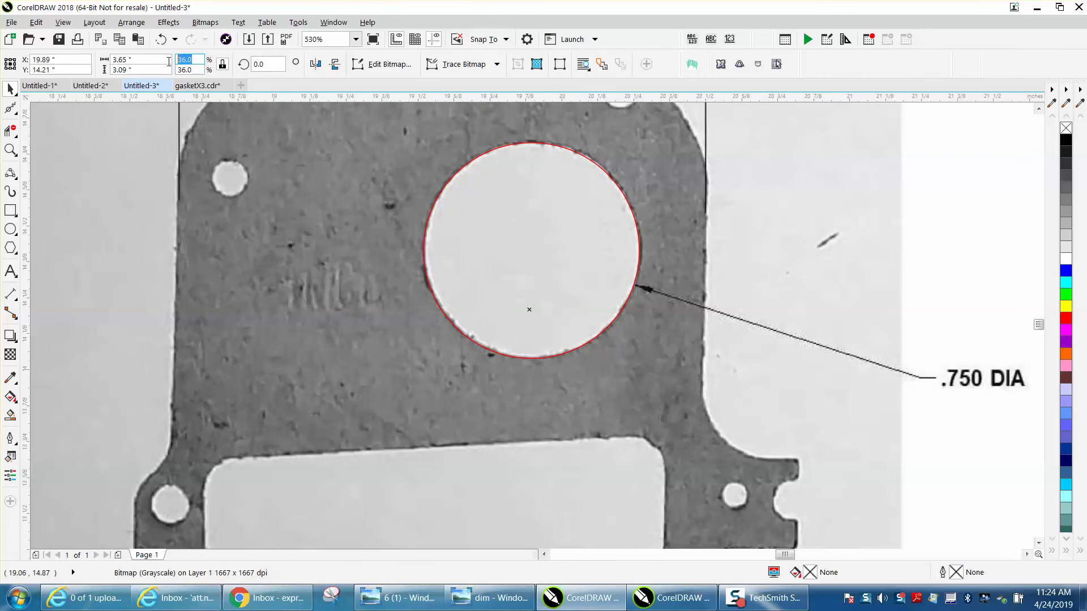
text(3)
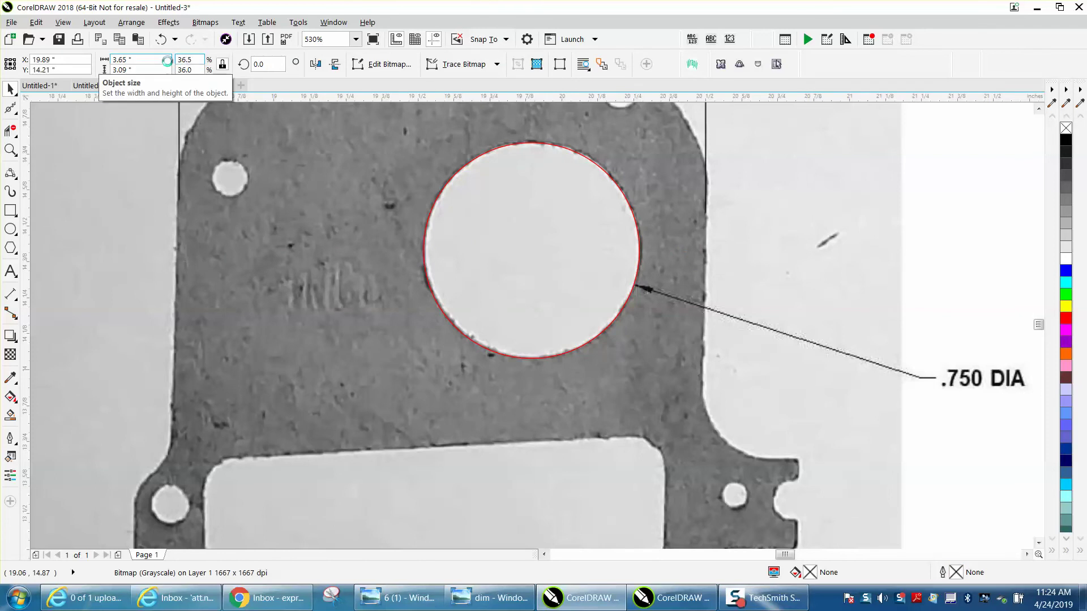
text(6.5)
key(Return)
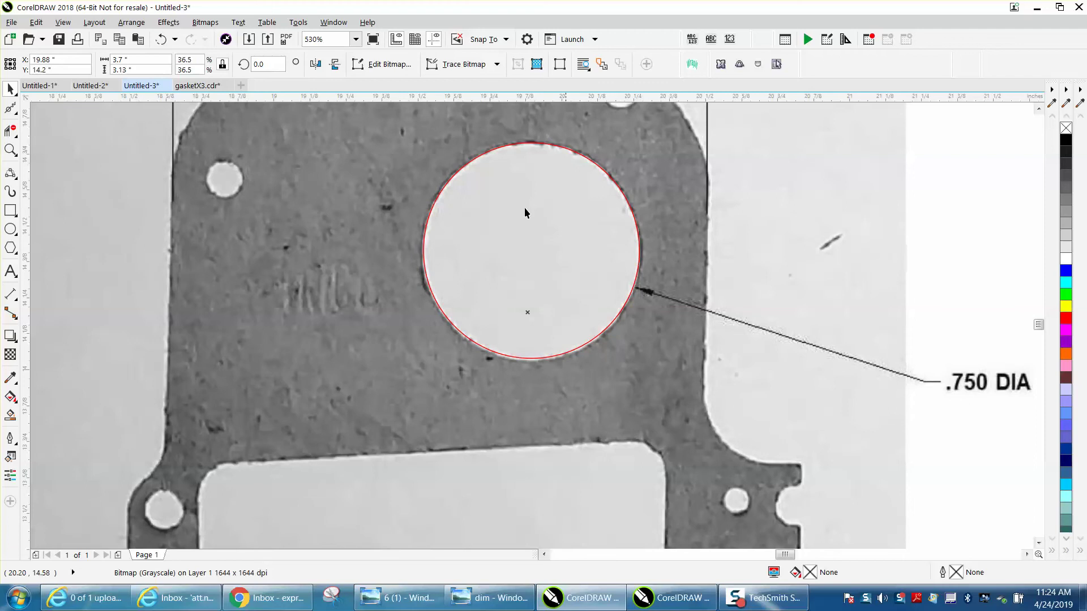
Dimension the rescaled gasket body's width from one outer side edge to the other, across the large hole.
click(11, 297)
click(59, 297)
drag(170, 262, 708, 263)
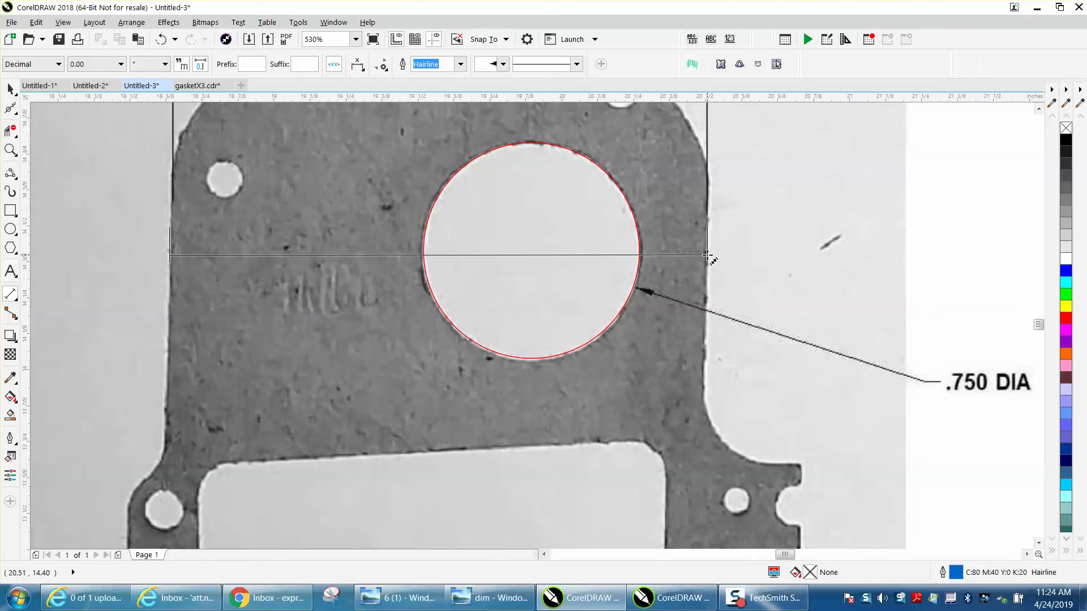
click(710, 253)
scroll(424, 222, down, 2)
scroll(425, 222, down, 2)
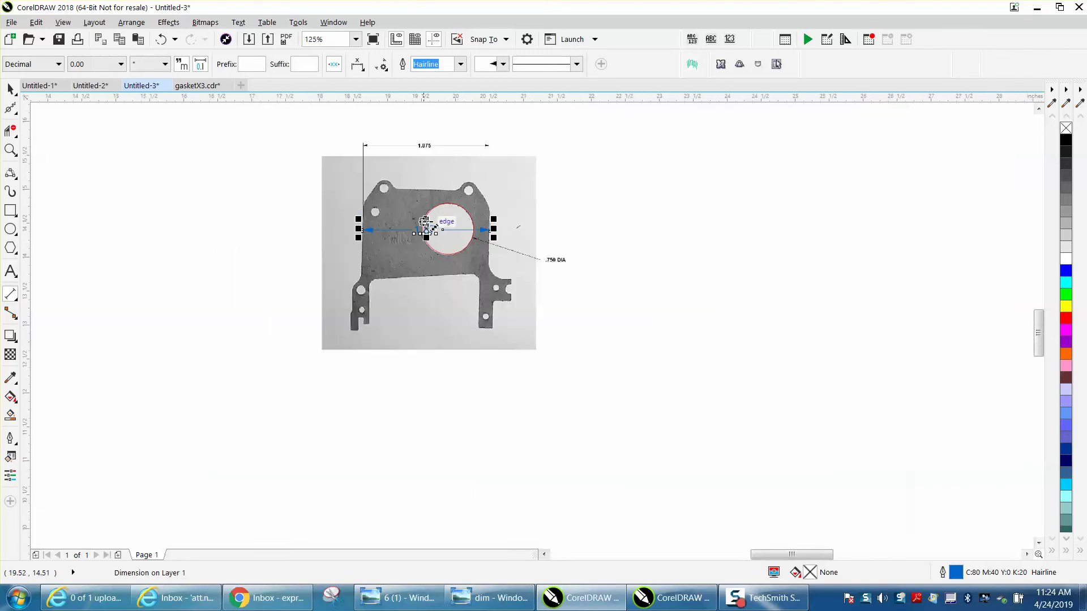
click(10, 150)
drag(359, 215, 555, 274)
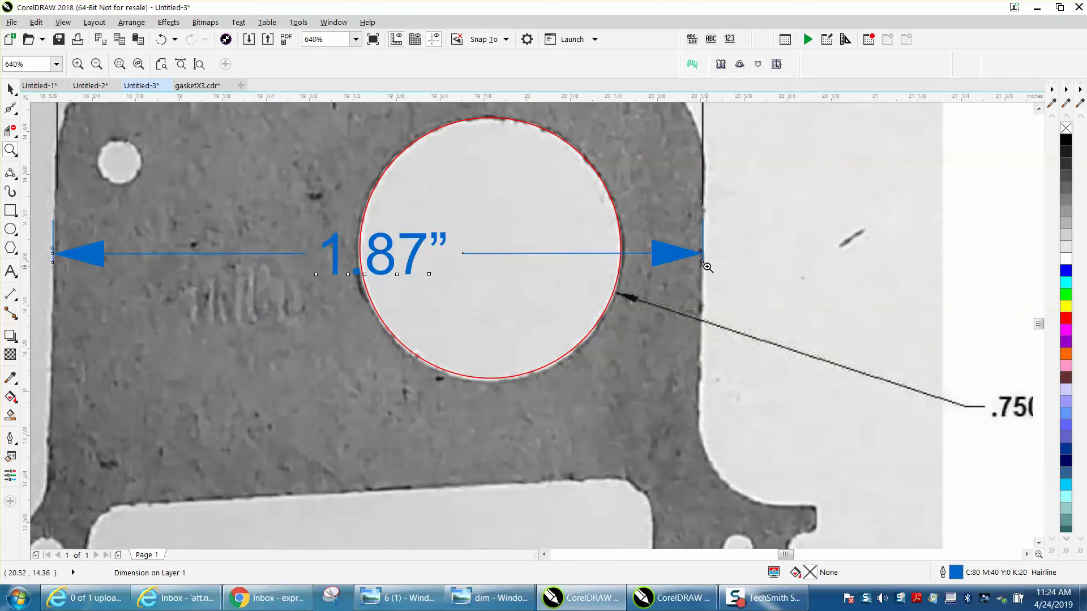
scroll(662, 275, down, 1)
key(space)
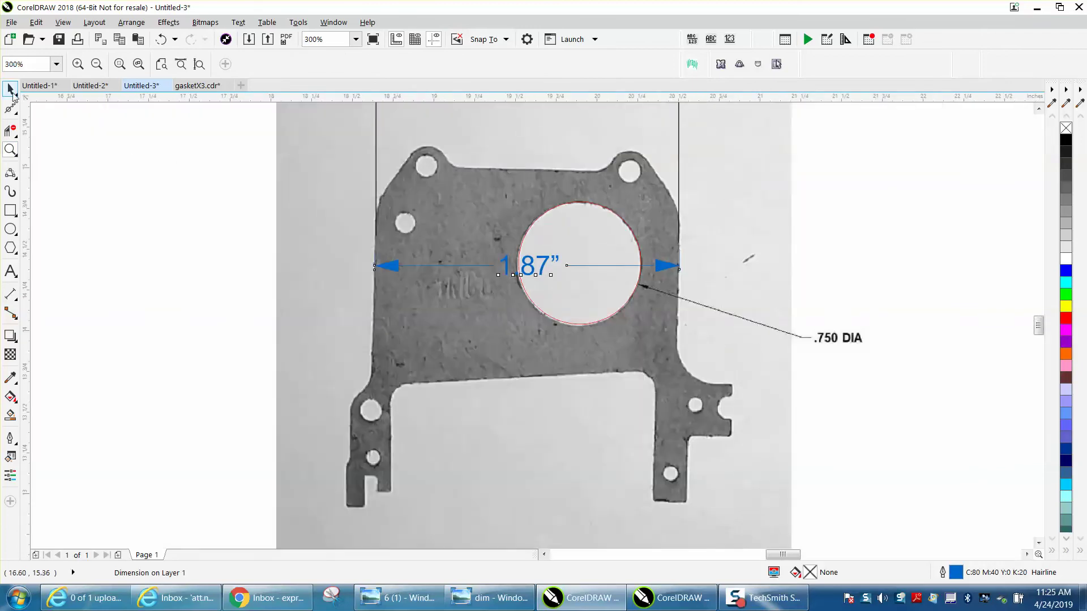
Scale the gasket bitmap proportionally to 36.7%.
click(303, 148)
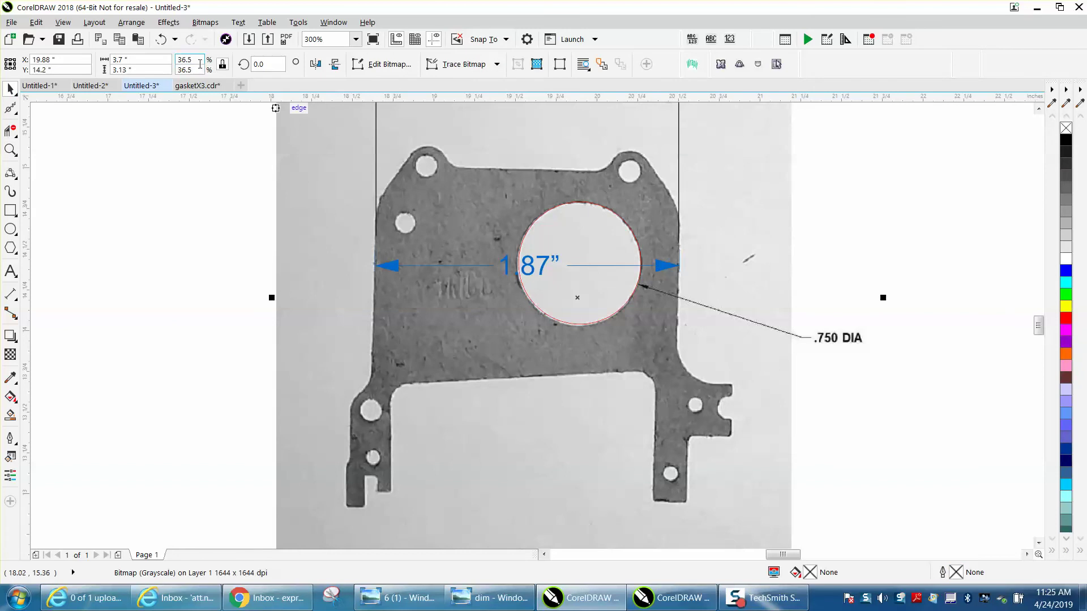
text(36)
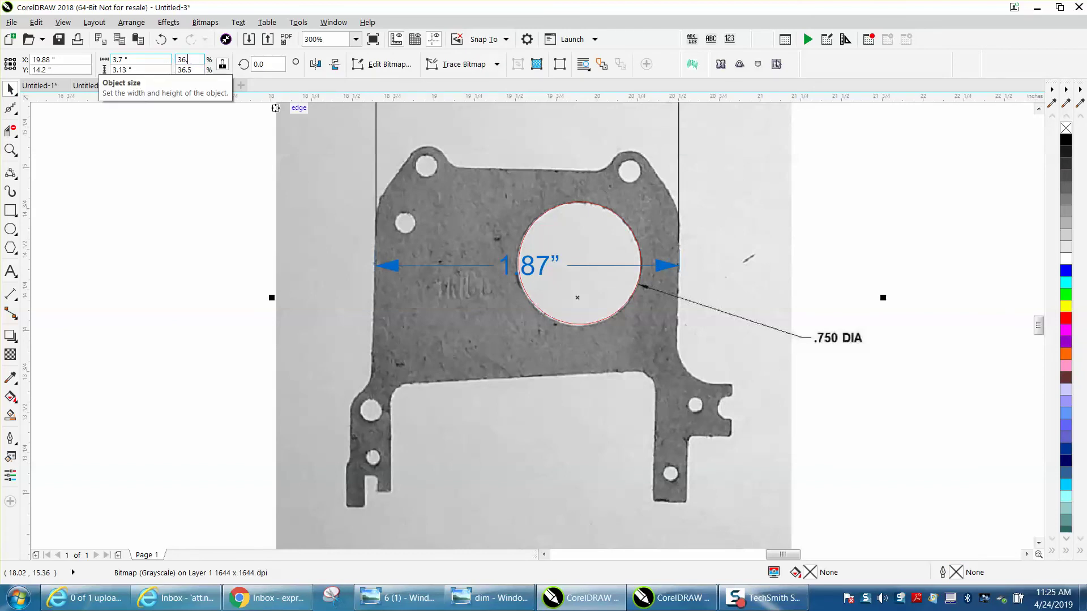
key(Return)
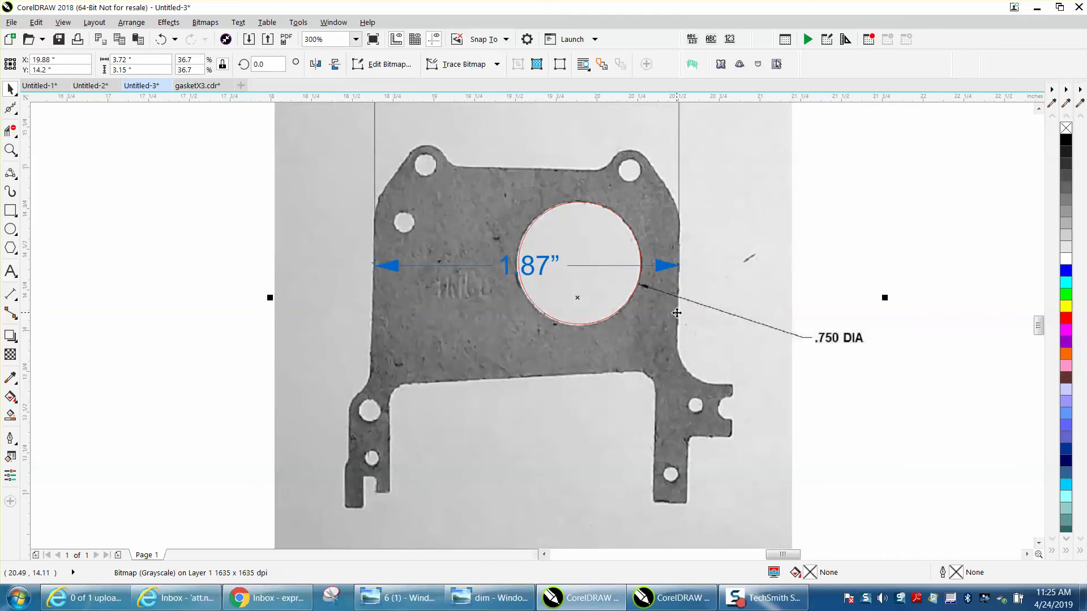
Nudge the gasket bitmap slightly right relative to the red circle, and delete the existing width dimension.
key(Right)
key(Right)
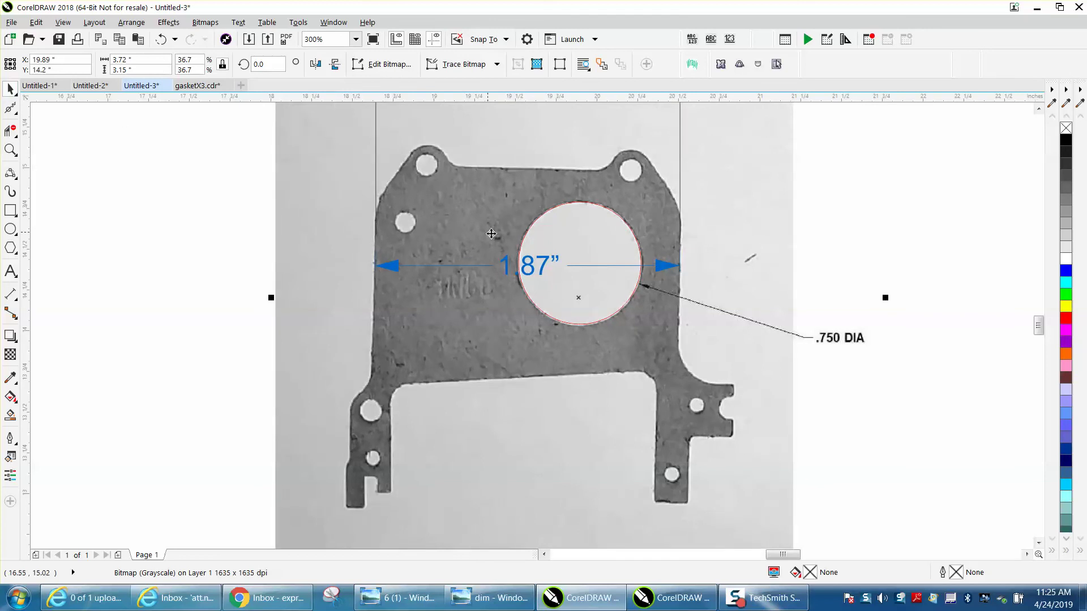
click(543, 273)
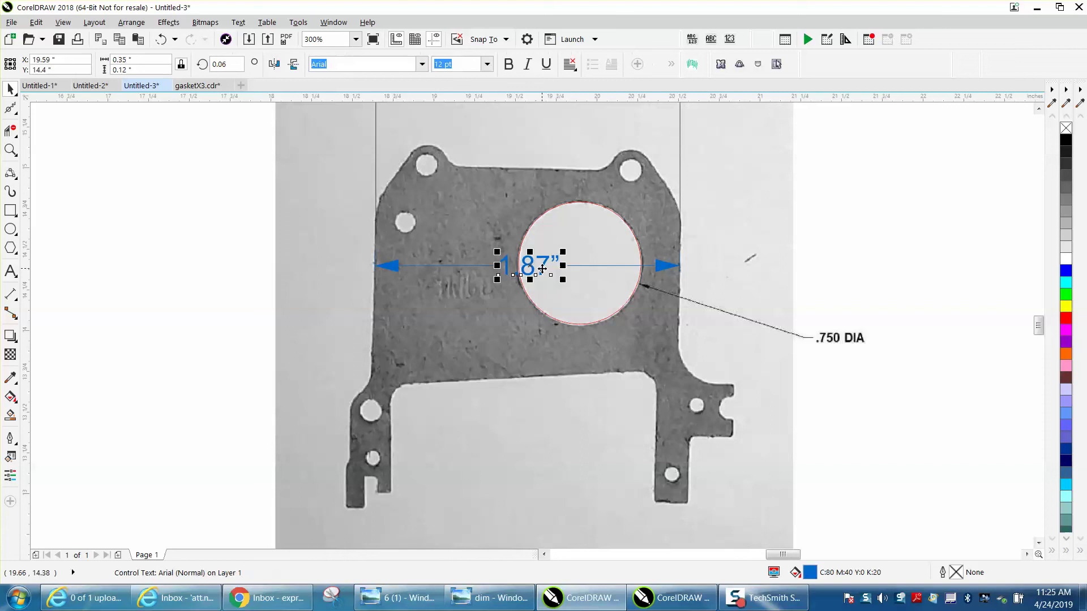
key(Delete)
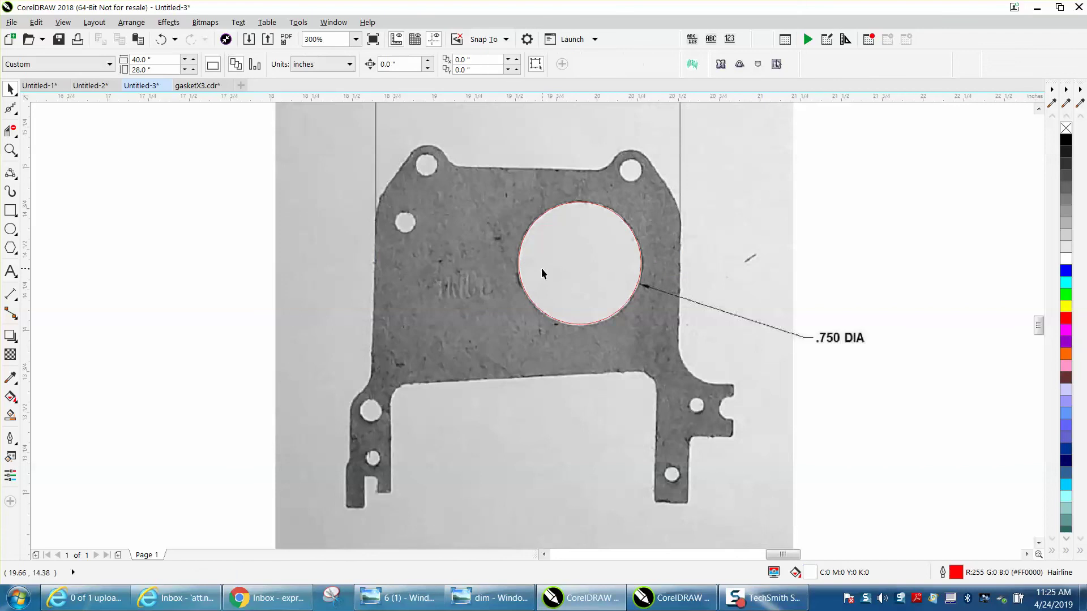
Measure the gasket body's width again between its outer side edges with a new dimension line, and delete that dimension.
click(11, 294)
click(62, 292)
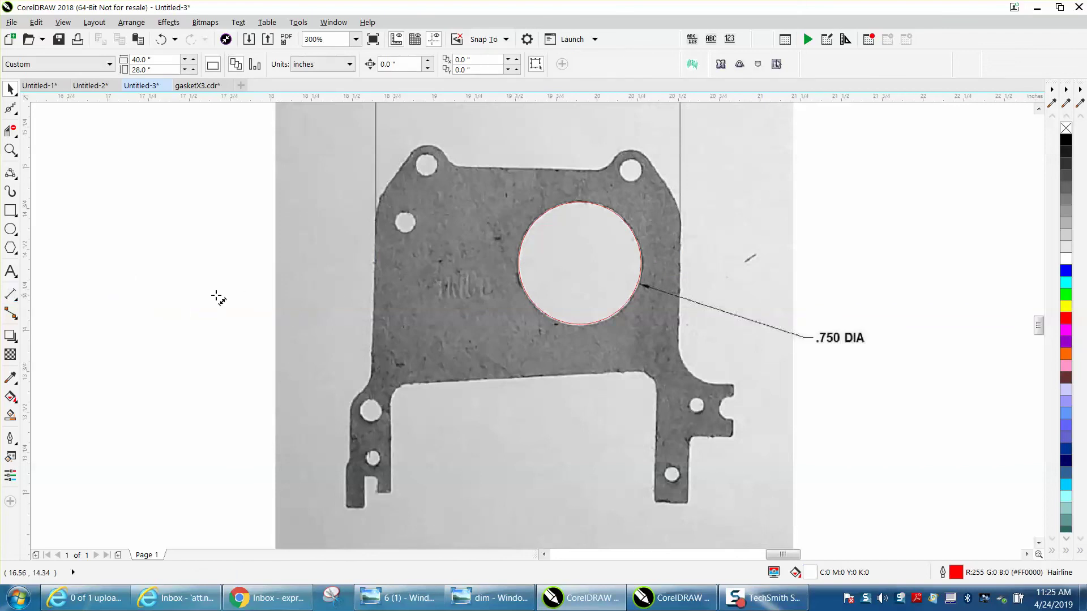
click(374, 275)
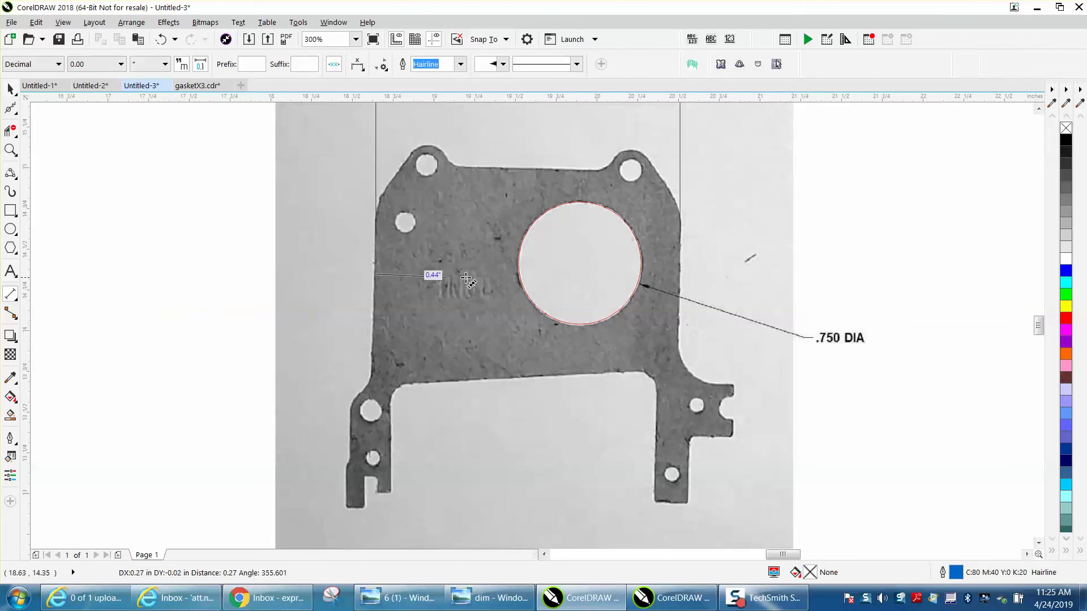
click(681, 278)
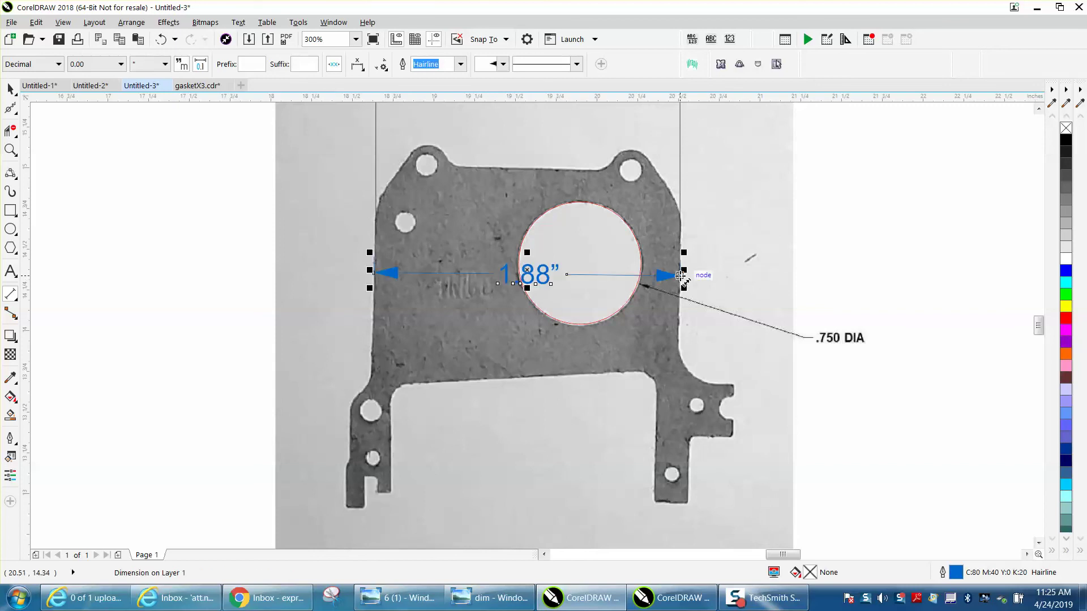
click(10, 89)
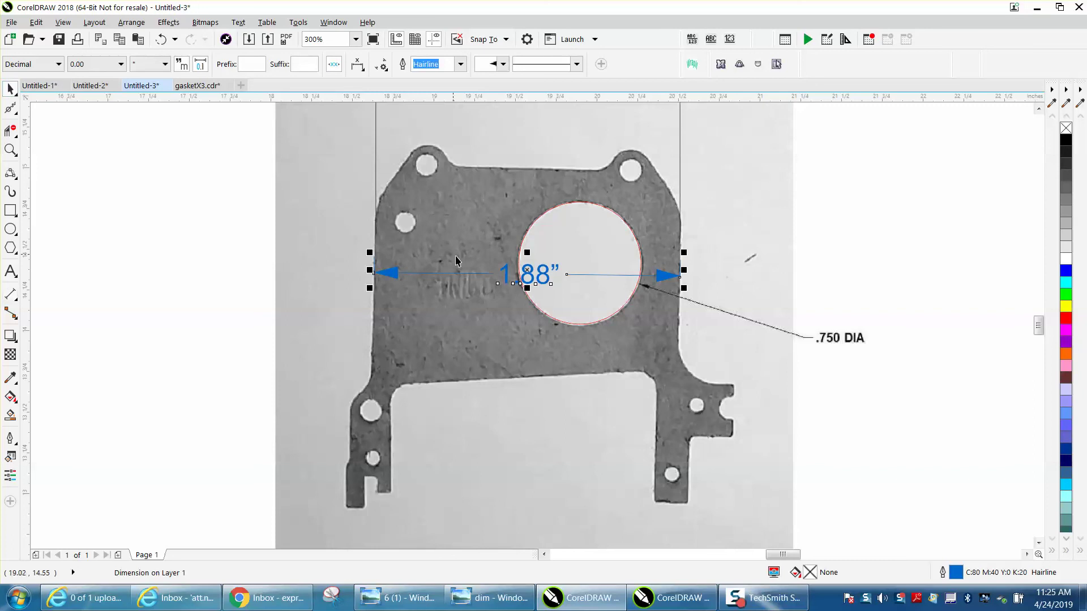
key(Delete)
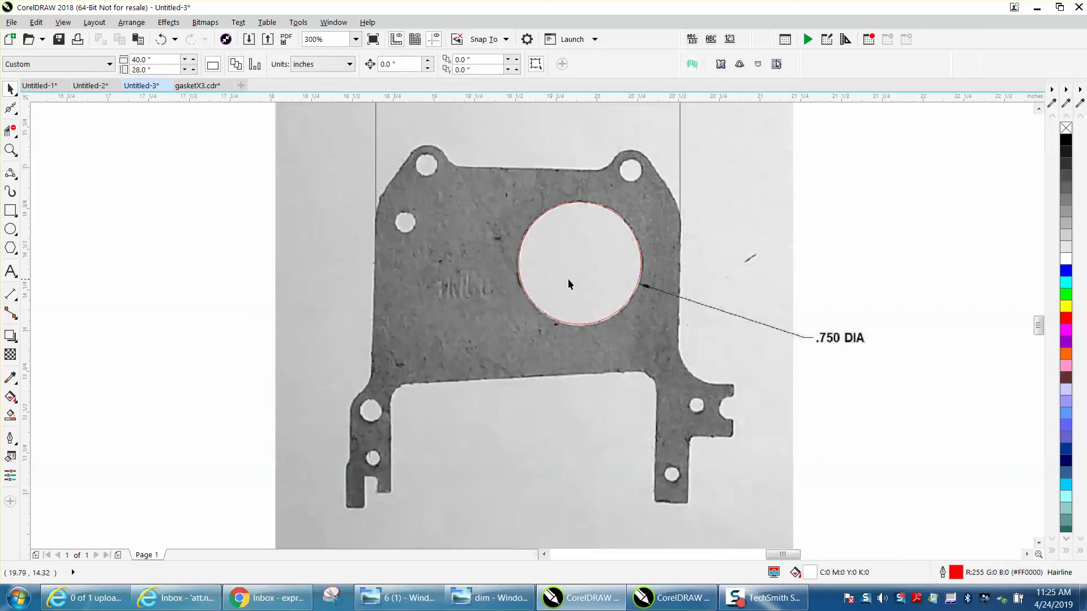
Nudge the gasket bitmap slightly left to center its large hole on the red reference circle.
click(10, 150)
drag(532, 205, 706, 332)
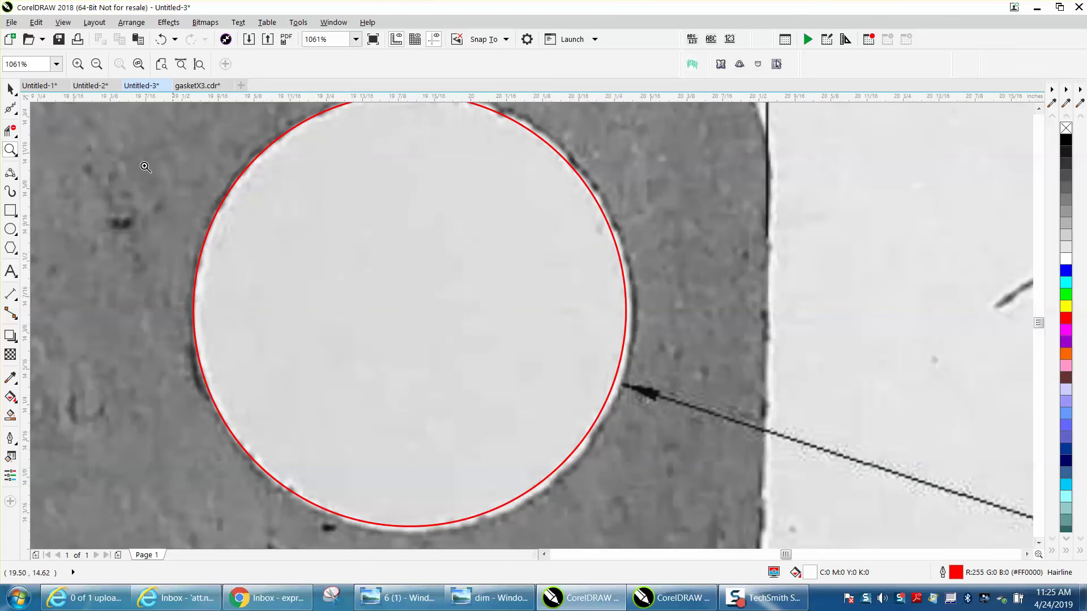
click(10, 89)
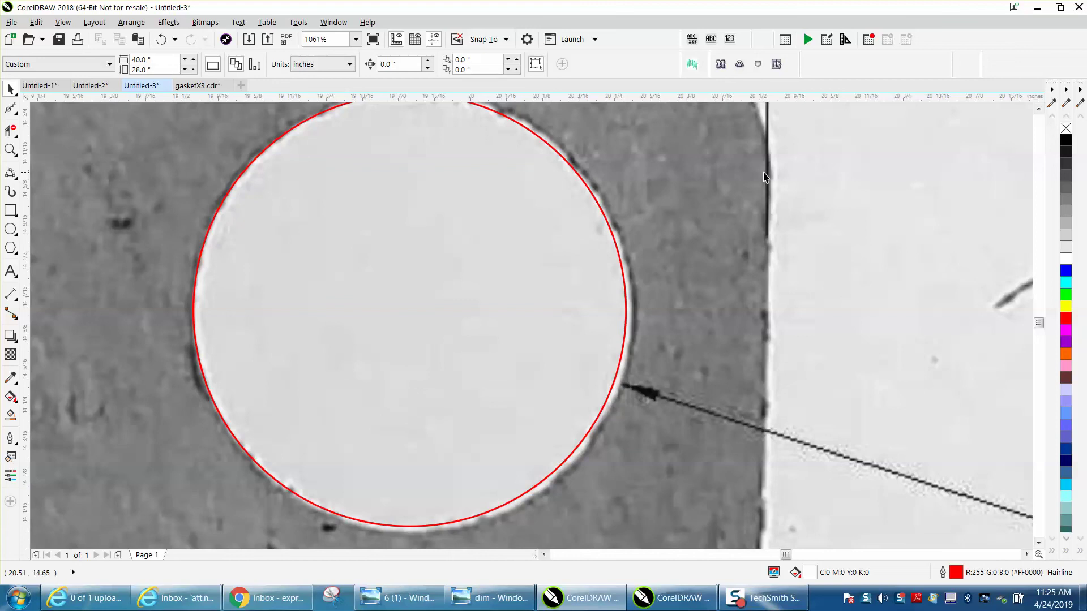
click(894, 180)
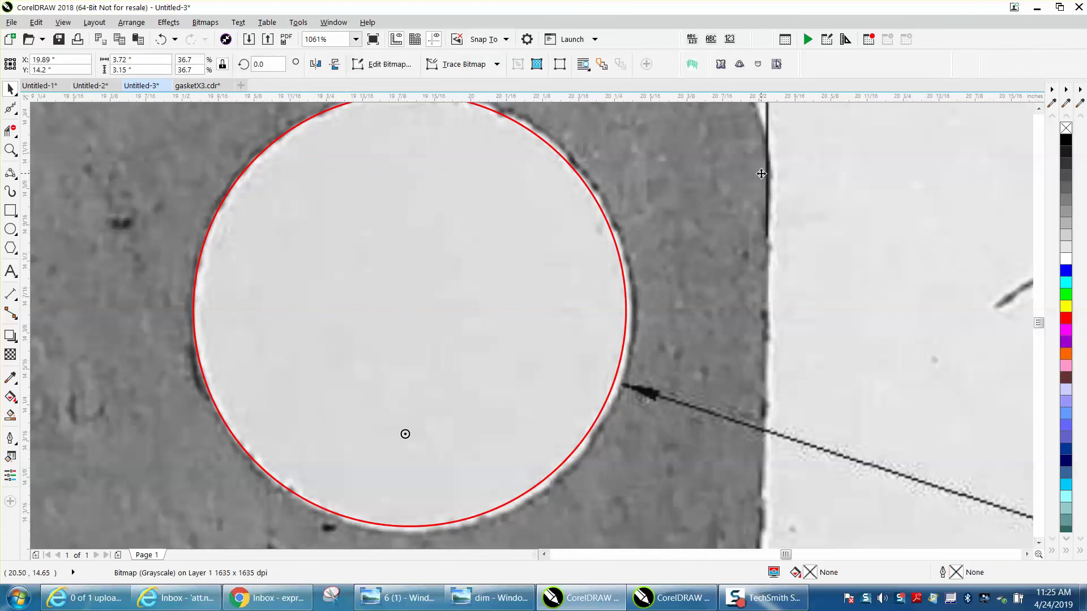
key(Left)
key(Left)
key(Left)
key(Left)
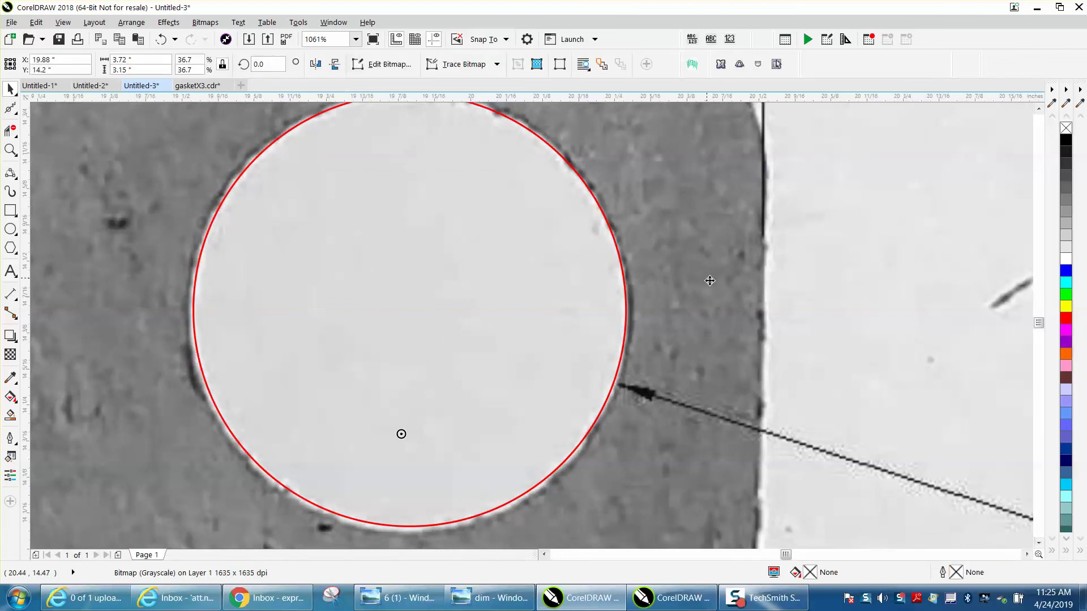
Check the large hole's fit against the red circle up close and against the overall gasket.
scroll(721, 262, down, 5)
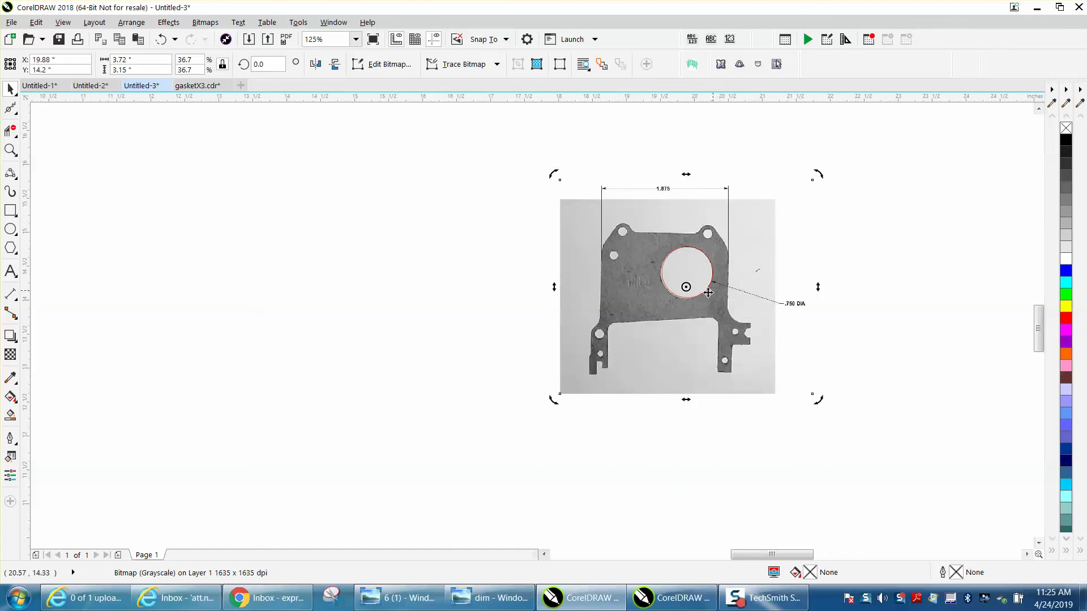
click(9, 151)
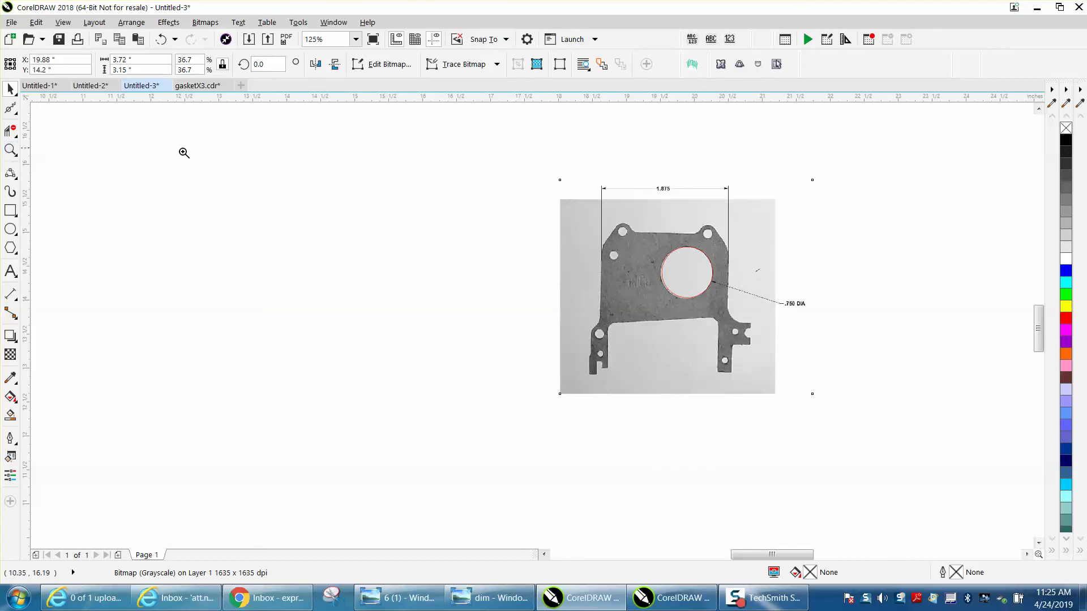
drag(521, 187, 891, 448)
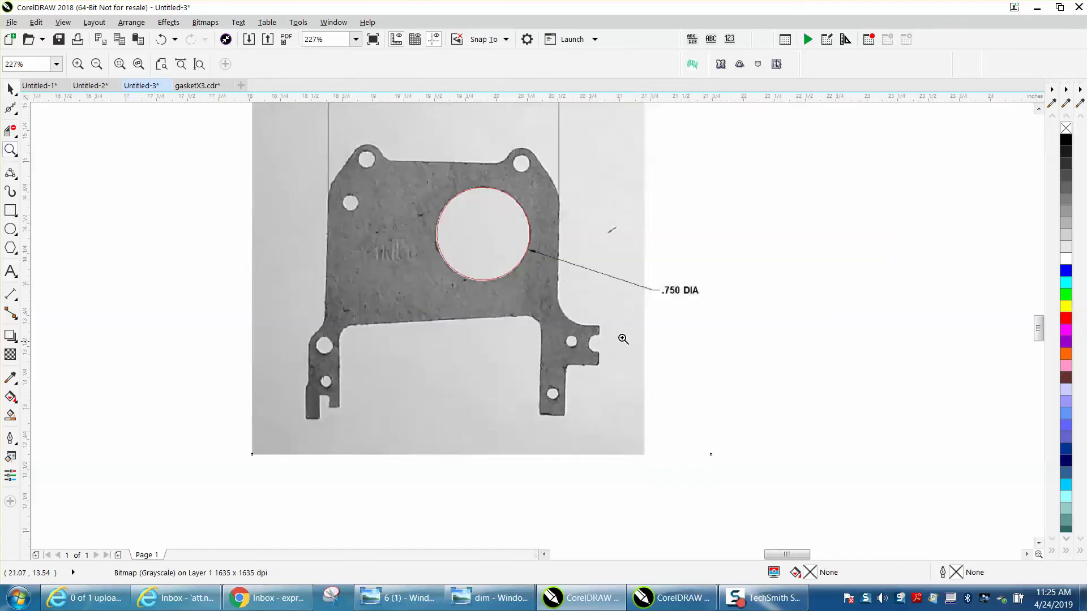
drag(415, 171, 620, 312)
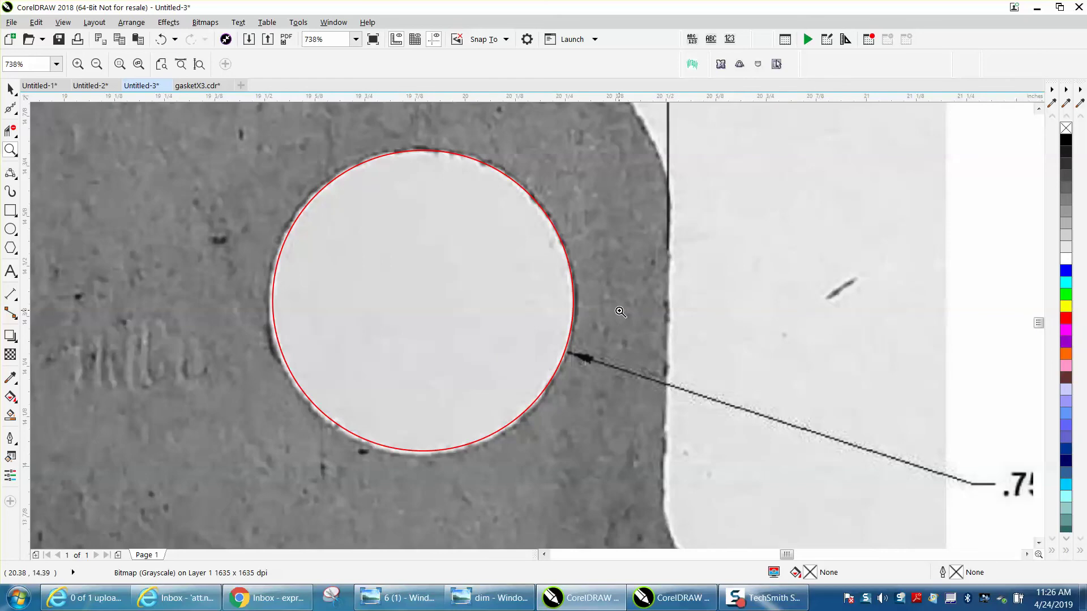
scroll(620, 312, down, 3)
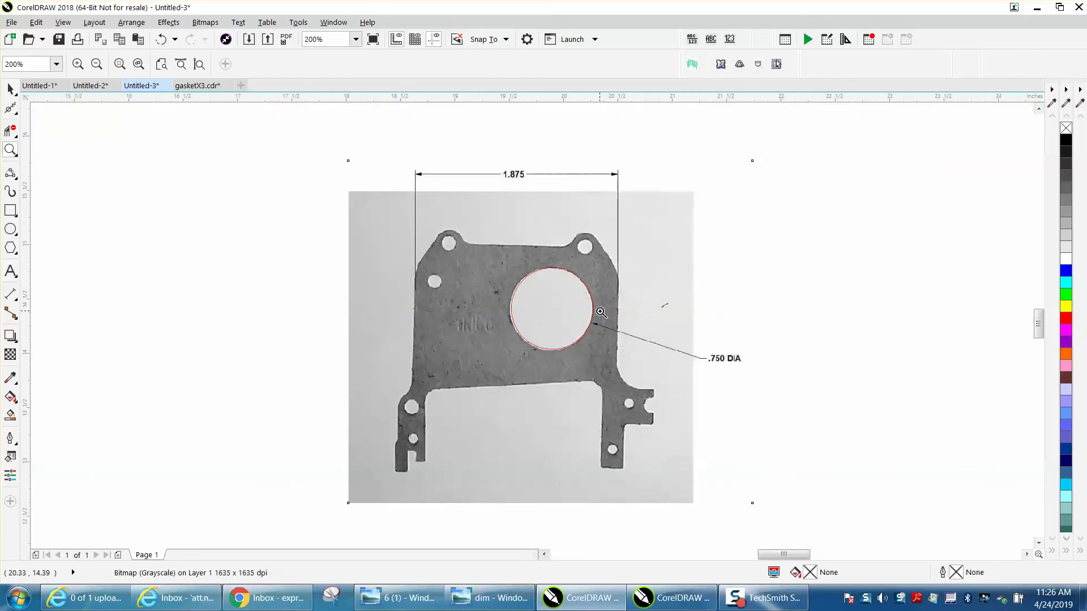